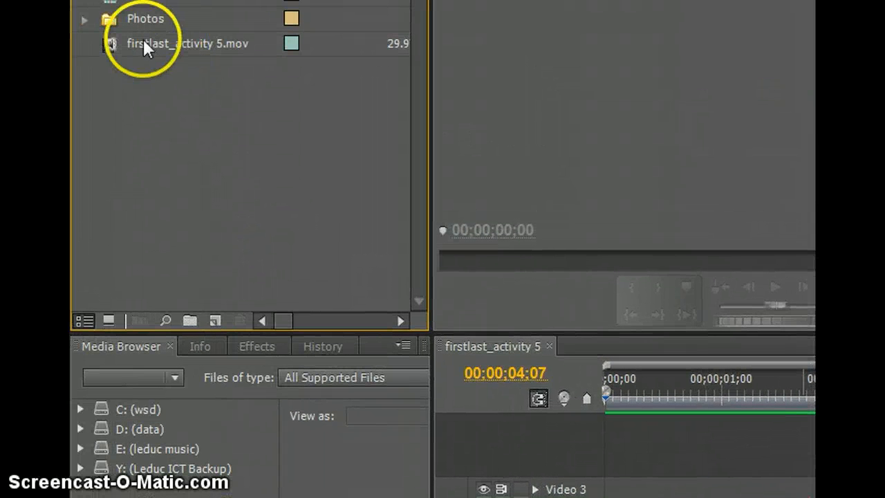
- Import the movie file firstlast_activity 5.mov into the project
double_click(186, 97)
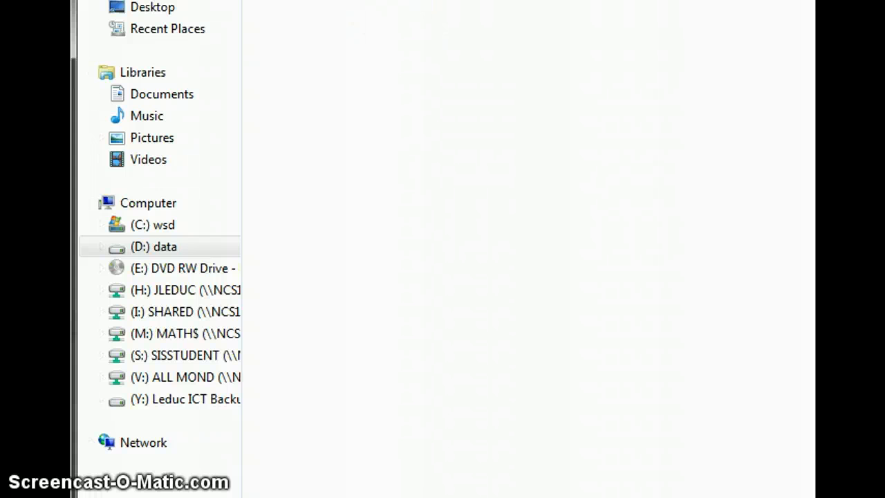
click(284, 36)
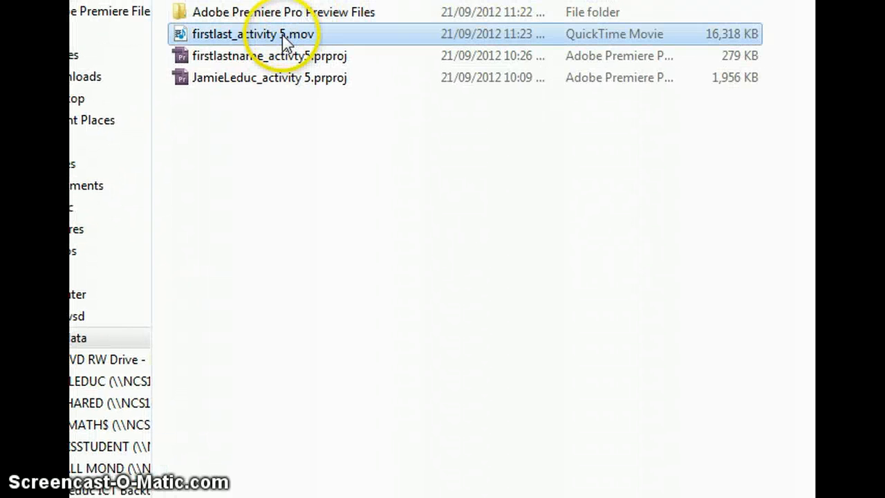
double_click(247, 36)
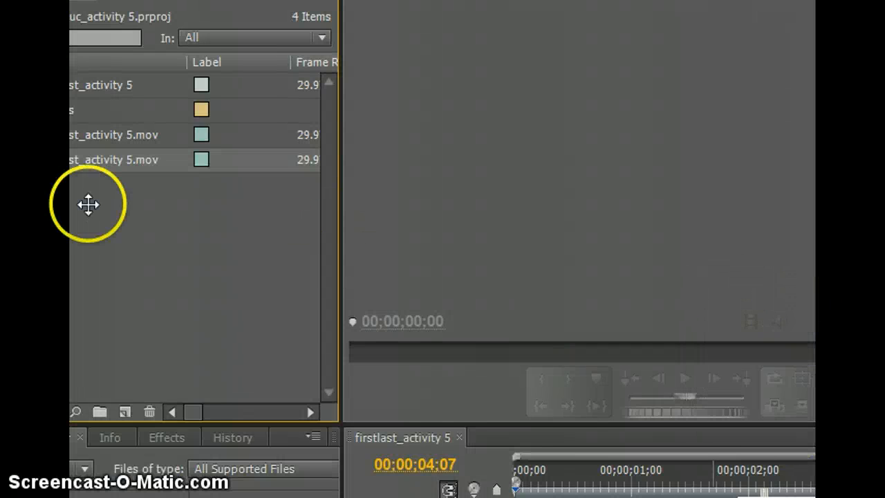
- Place the imported movie on Video 2 at the start of the sequence and delete all the photo clips from Video 1
drag(81, 173, 278, 298)
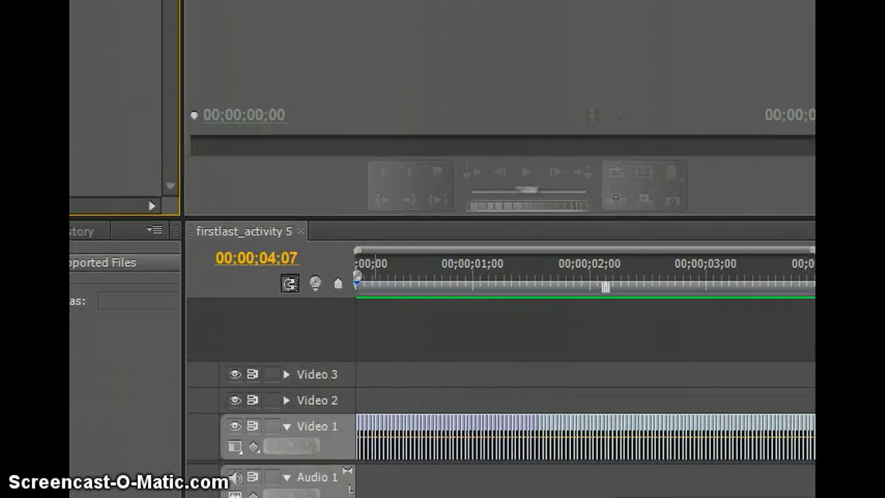
drag(70, 263, 344, 408)
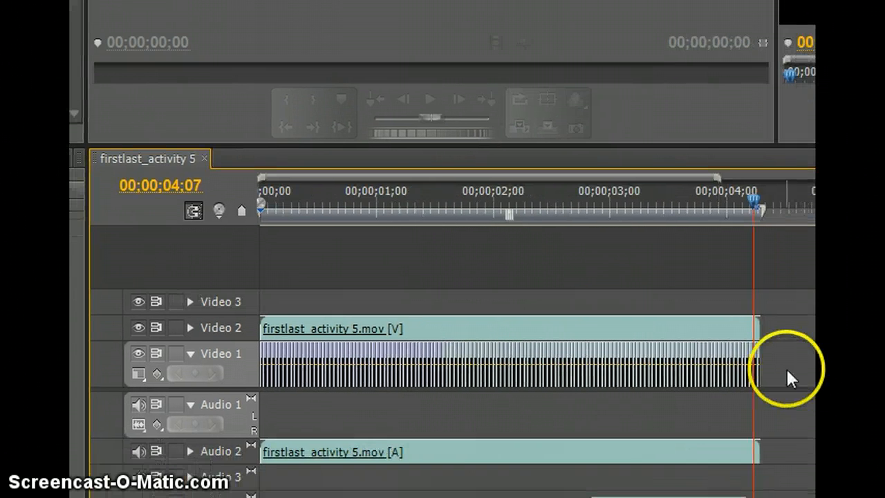
drag(783, 369, 262, 364)
key(Delete)
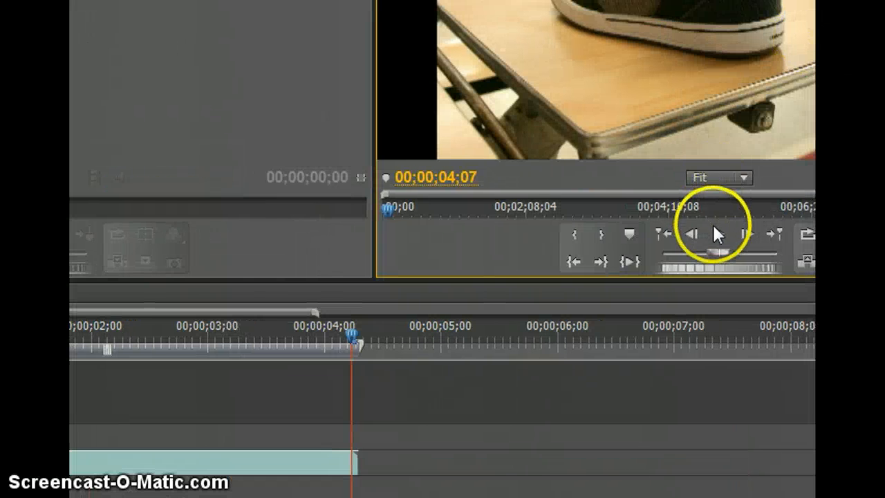
- Play back the sequence to review the movie, and return the playhead to the beginning of the timeline
click(714, 227)
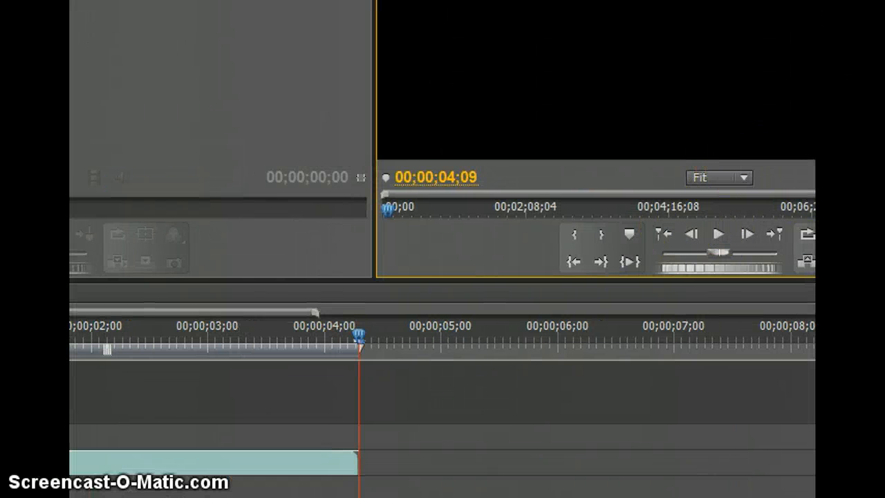
drag(382, 339, 150, 333)
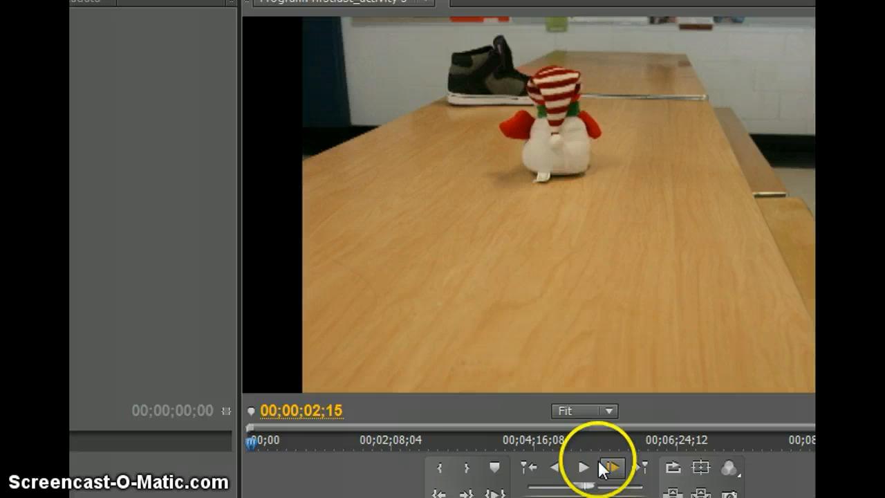
click(719, 236)
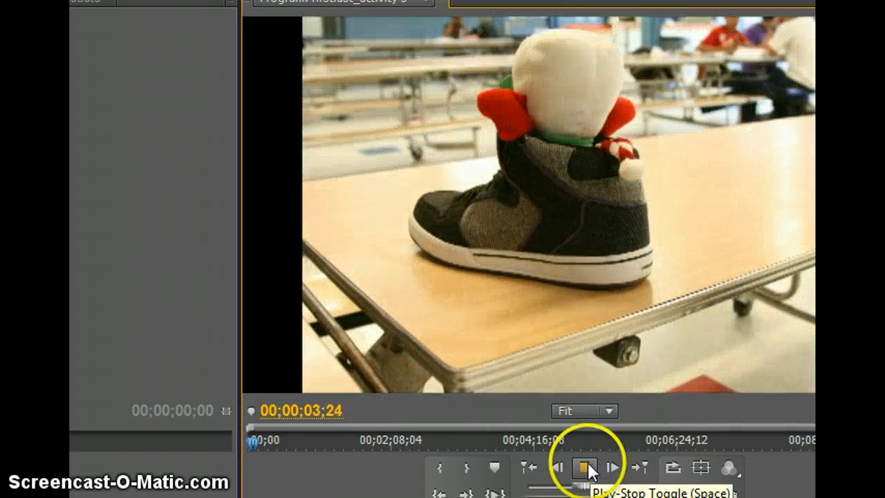
click(591, 471)
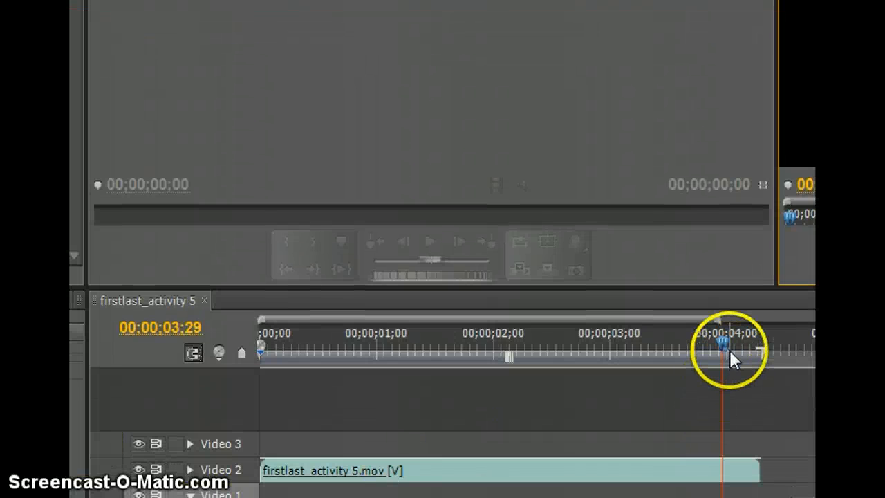
drag(731, 351, 262, 338)
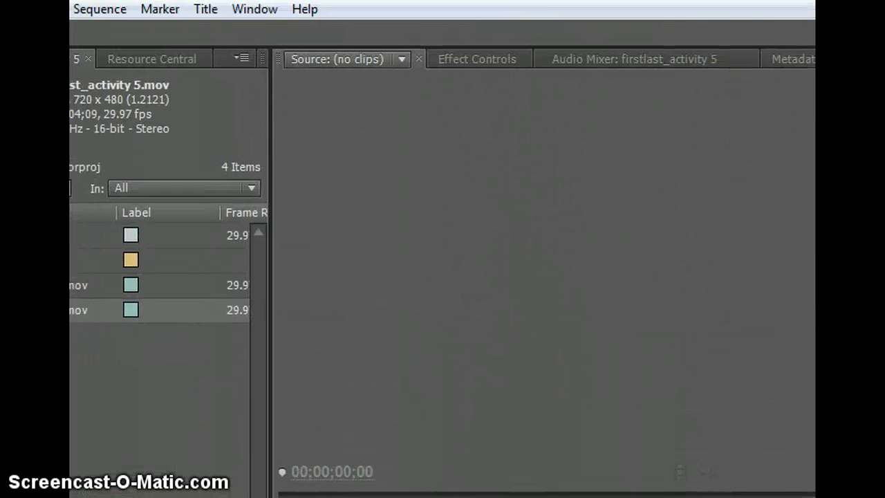
- Create a new default still title named "Titel" with the suggested video settings
click(208, 14)
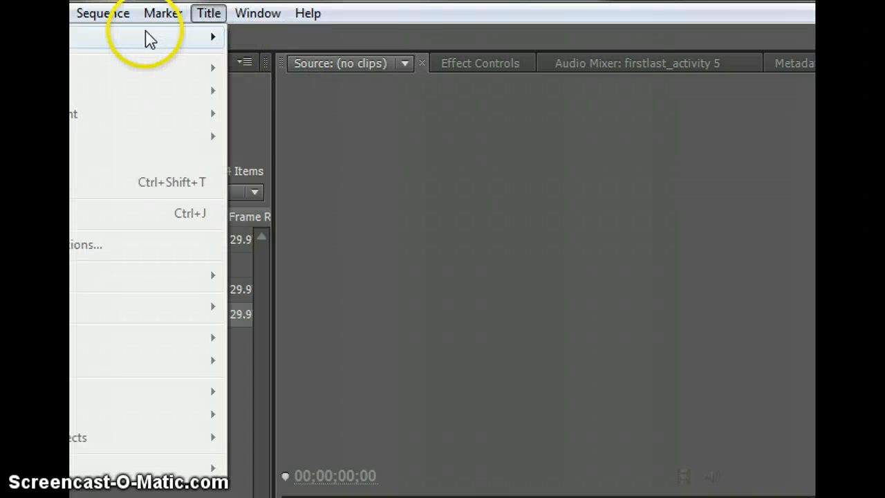
mouse_move(211, 40)
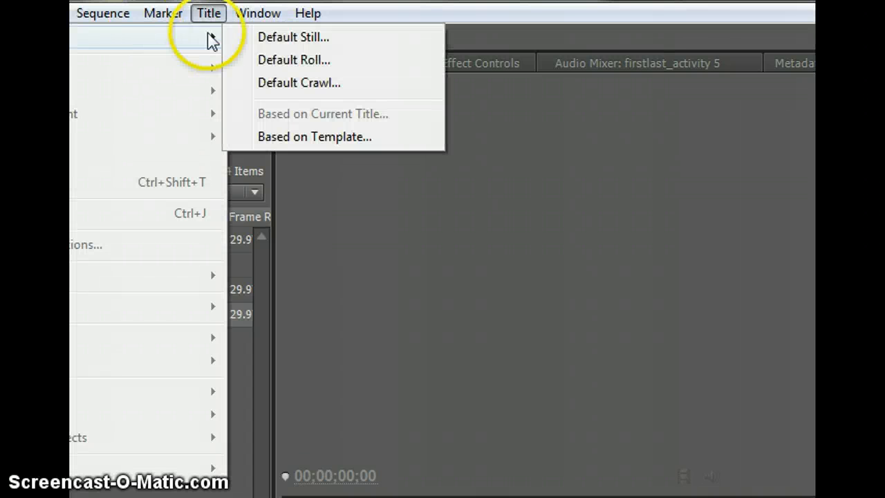
click(303, 37)
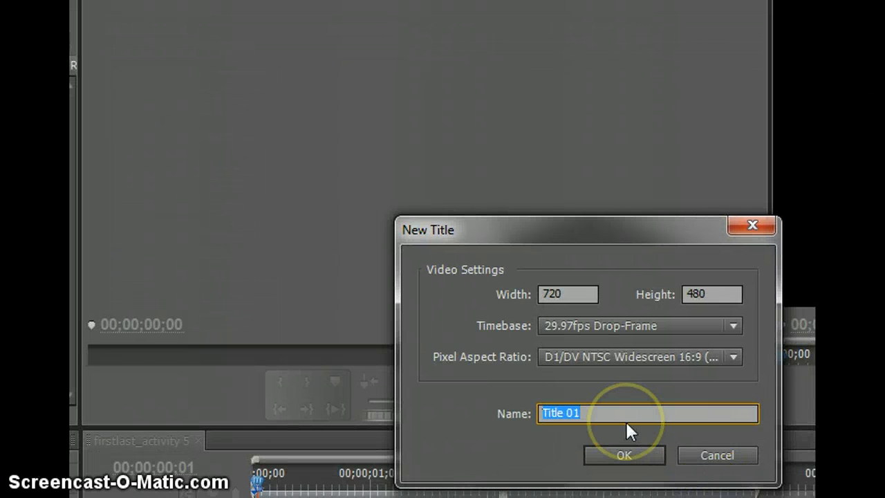
text(Titel)
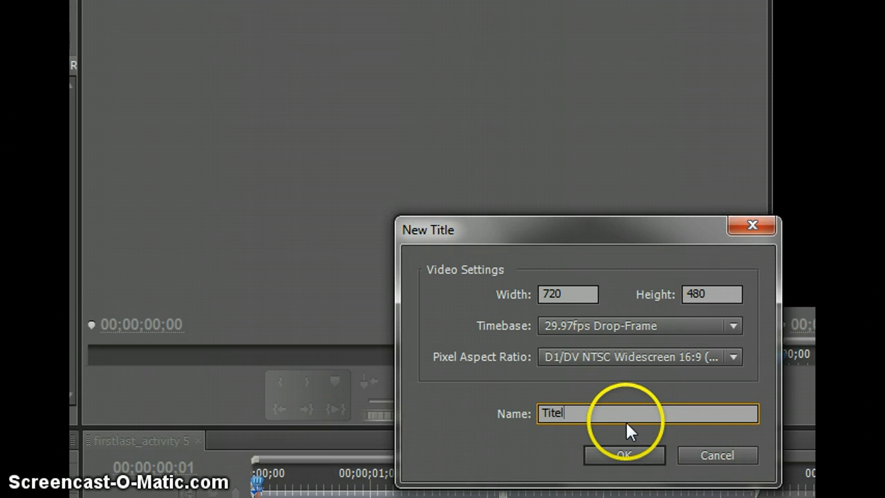
click(624, 455)
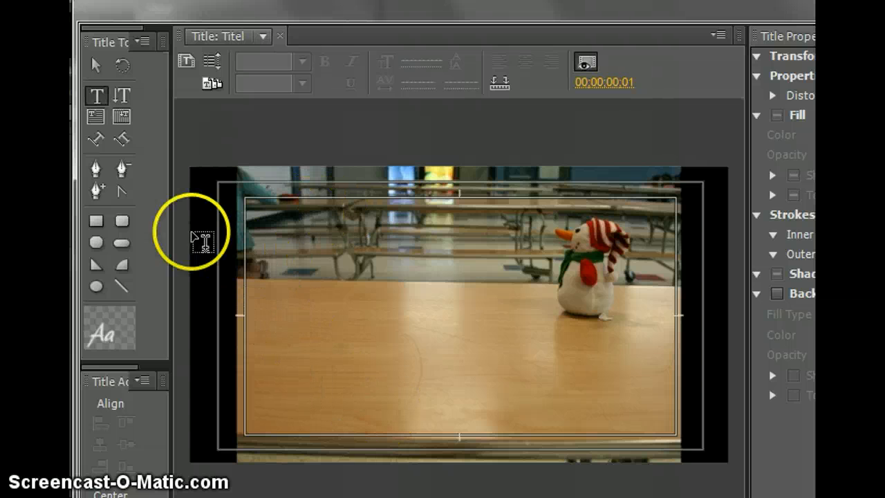
- Add the text "The Snowman's" in the upper part of the title frame and a separate text "Revenge" beneath it
click(280, 259)
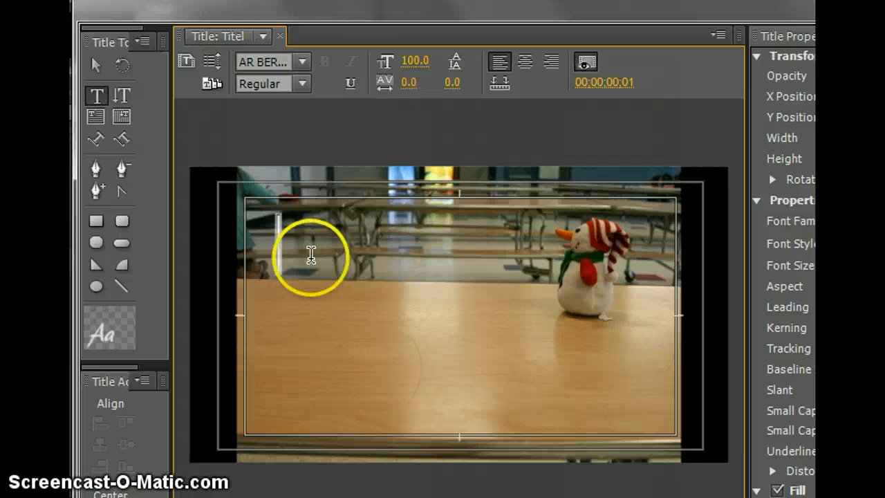
text(The Sn)
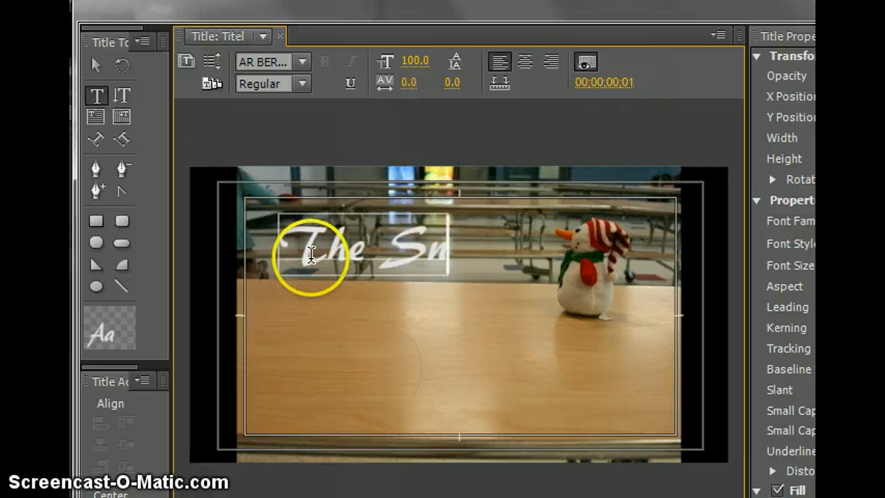
text(owman's)
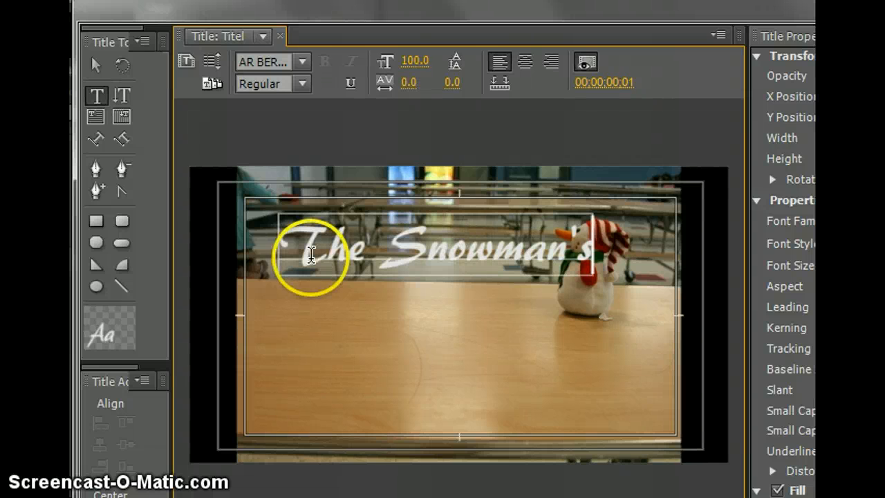
click(307, 327)
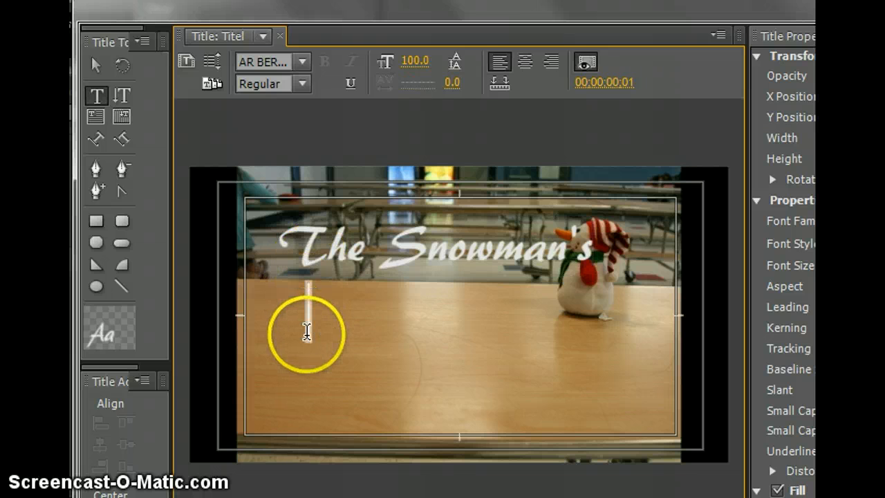
text(Revenge)
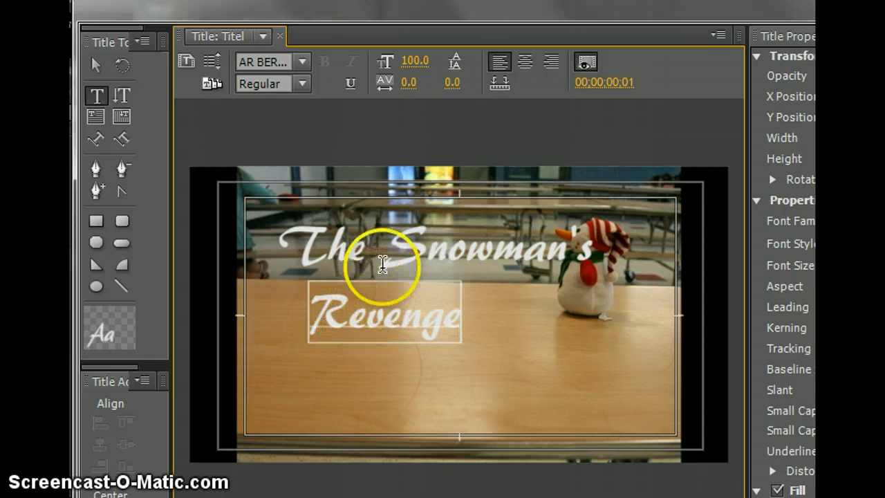
- Set the font size of "Revenge" to 230 and give it a bright red fill colour
double_click(394, 317)
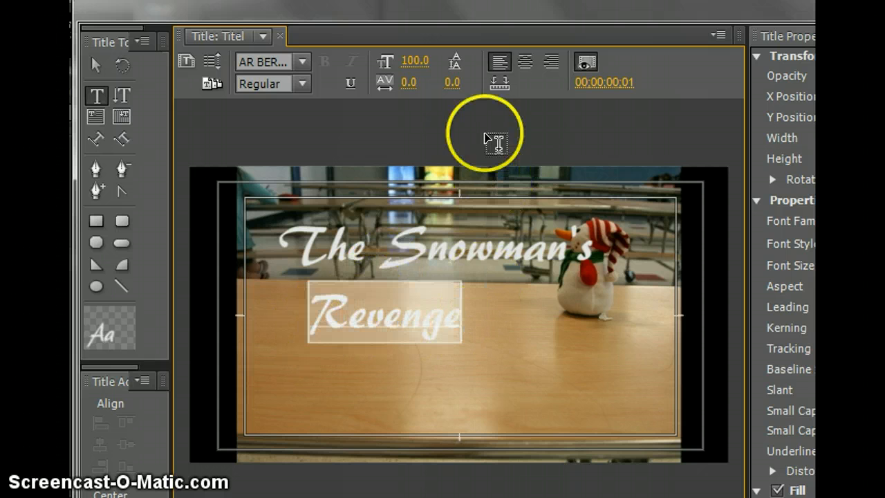
drag(414, 61, 550, 76)
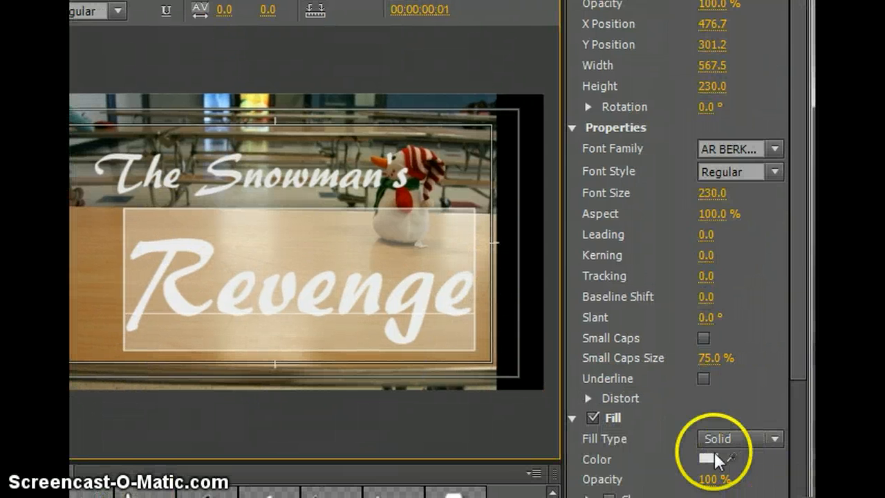
click(715, 456)
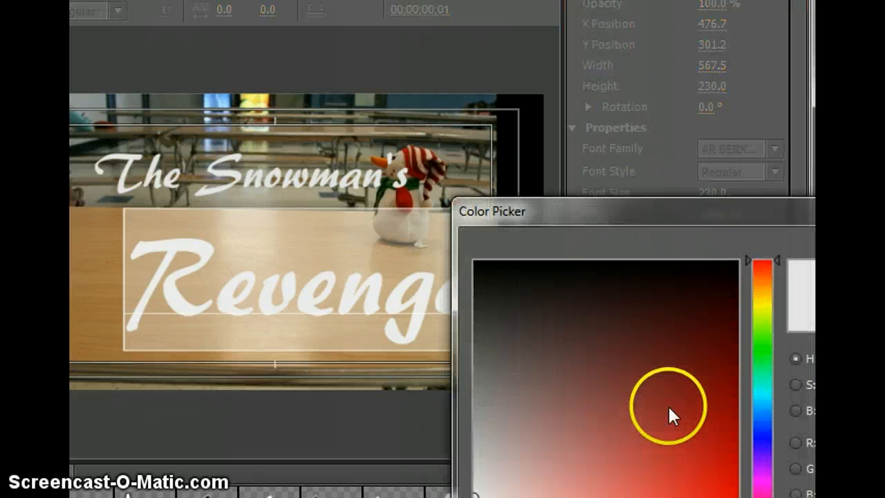
click(734, 467)
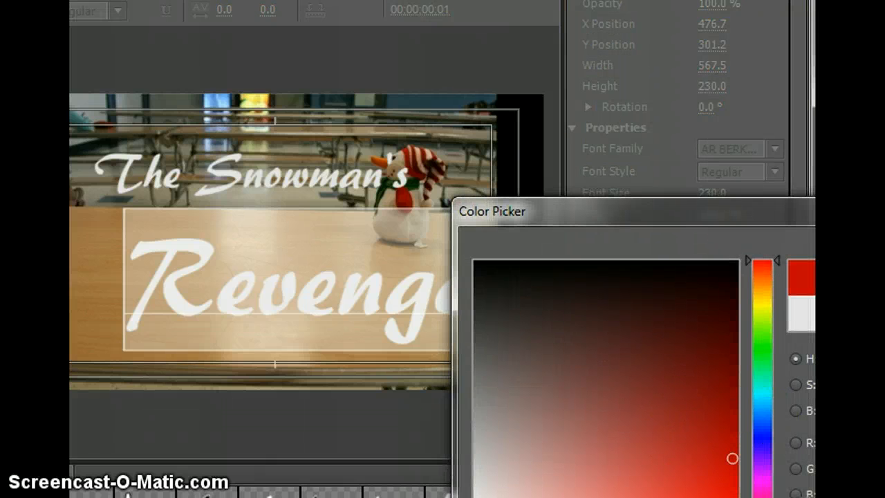
click(878, 270)
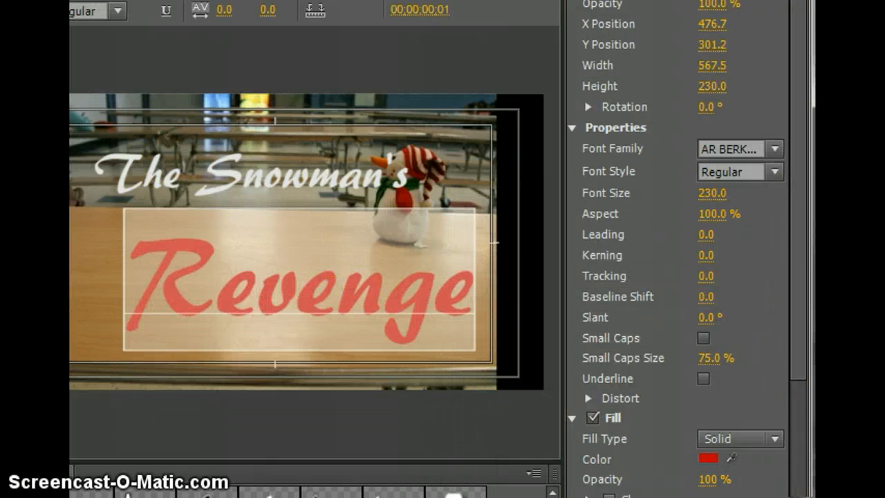
- Move "Revenge" up close beneath "The Snowman's", position "The Snowman's" at about X 373.5, Y 120.4, and close the title editor
click(61, 179)
click(74, 184)
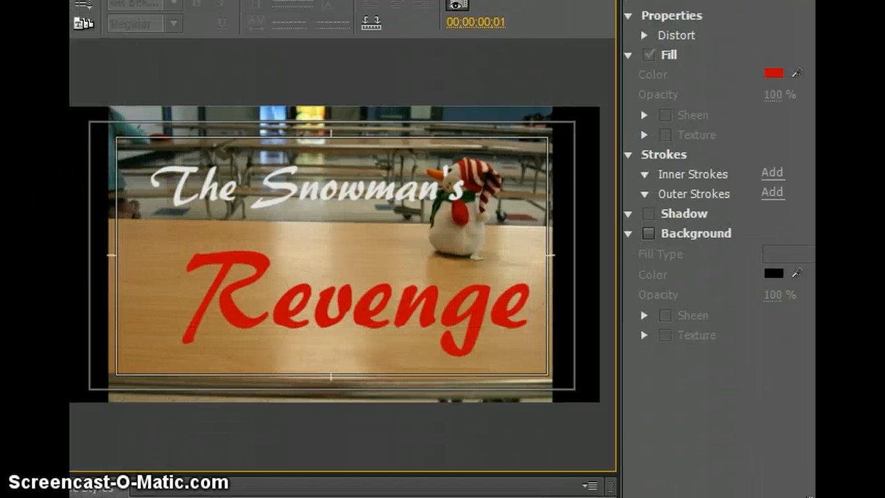
drag(281, 299, 267, 233)
drag(325, 254, 329, 275)
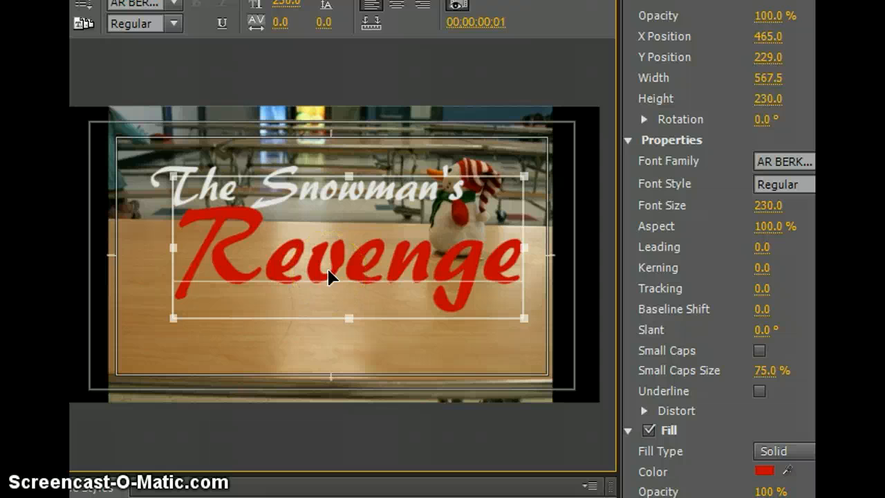
drag(302, 158, 291, 182)
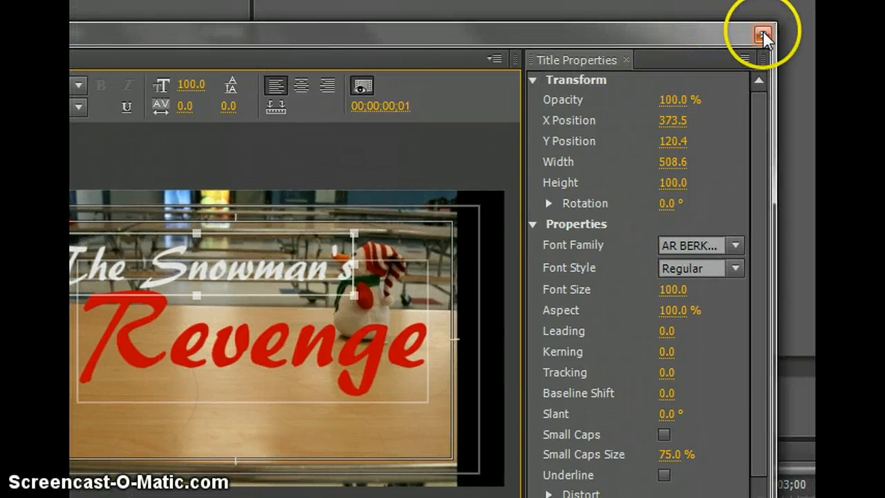
click(763, 36)
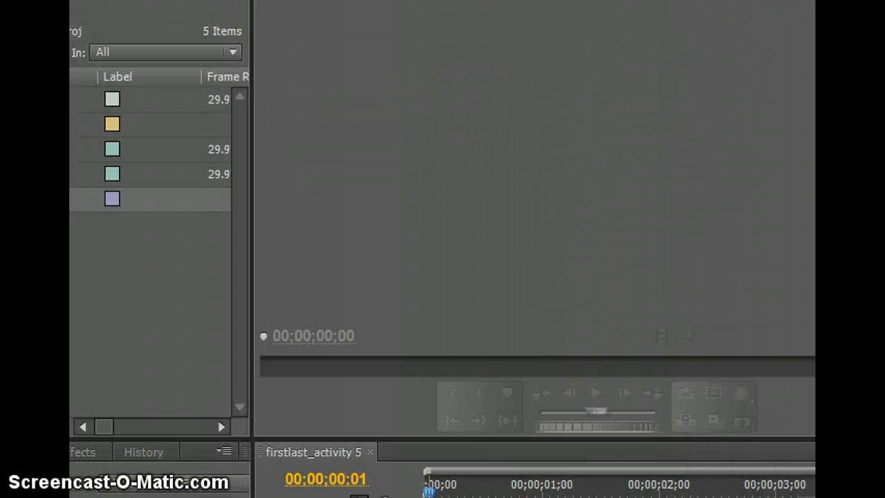
- Rename the new title item as "title", place it on Video 4 at the sequence start, and set the playhead to 00;00;00;00
click(125, 194)
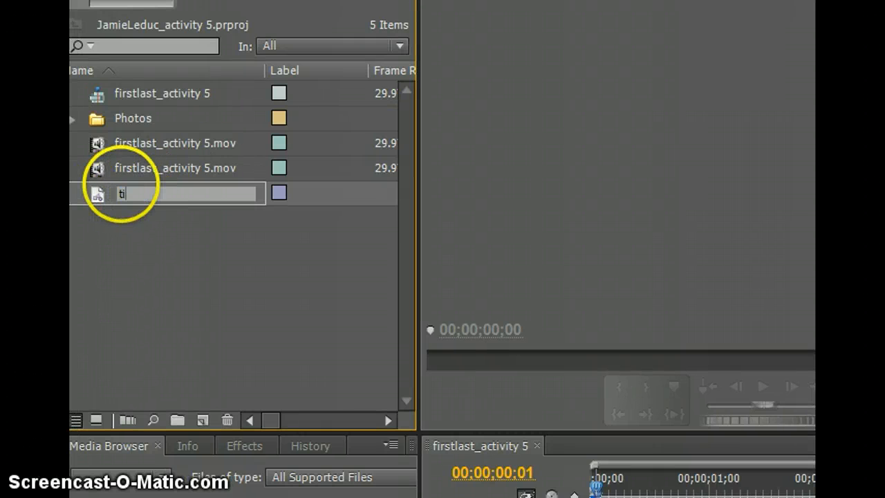
key(Return)
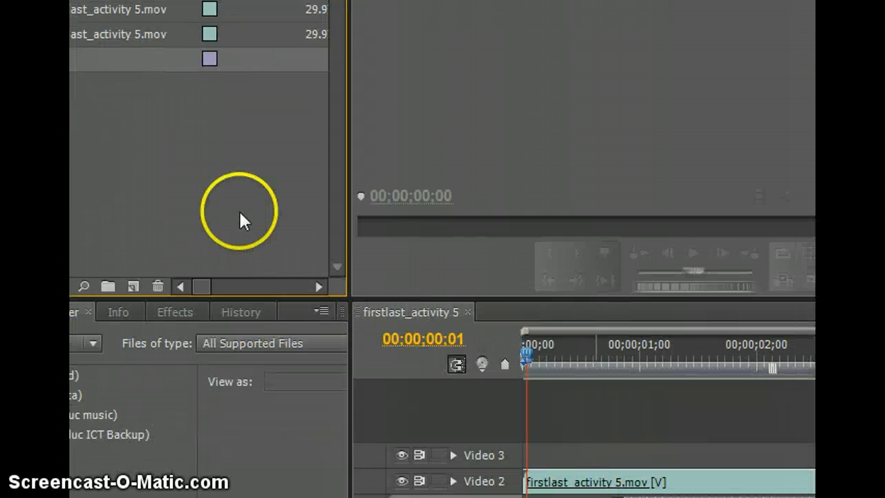
drag(518, 428, 529, 430)
mouse_move(528, 354)
mouse_down()
mouse_move(545, 353)
mouse_move(525, 353)
mouse_up()
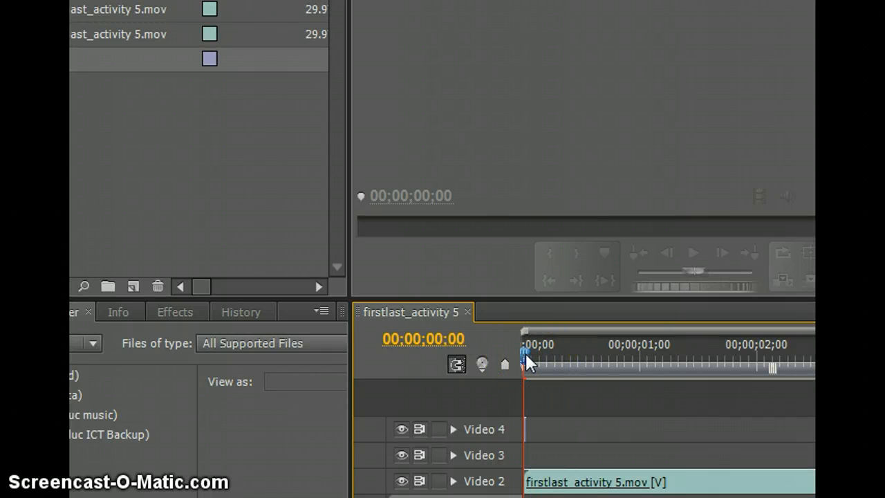
- Extend the end of the title clip on Video 4 by one second
key(equal)
key(equal)
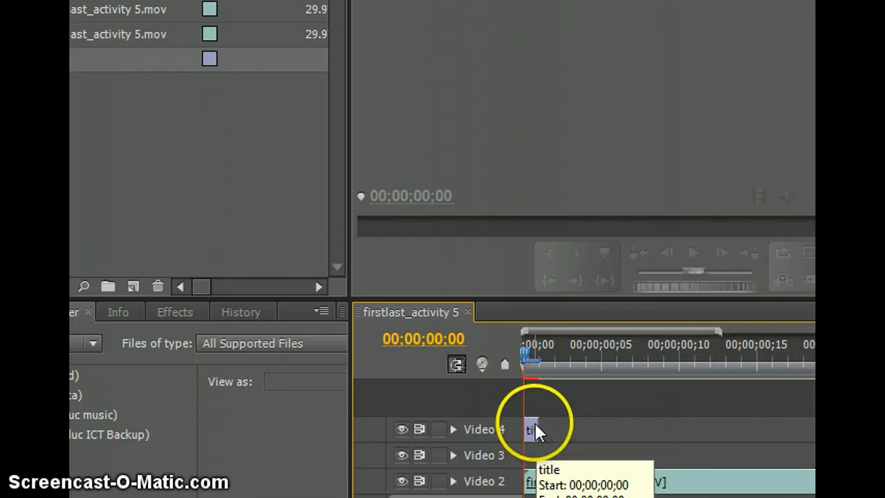
drag(539, 429, 816, 429)
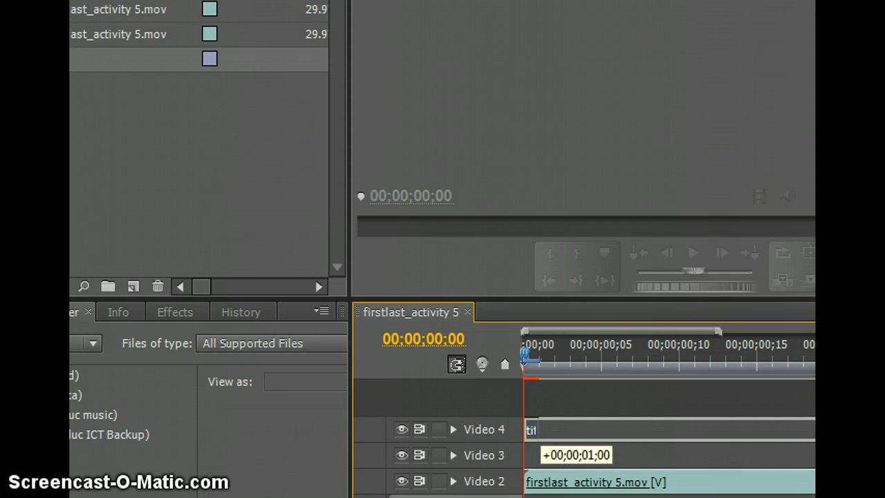
- Play the sequence from its start to check how long the title stays over the movie, and stop playback after it
drag(816, 429, 816, 428)
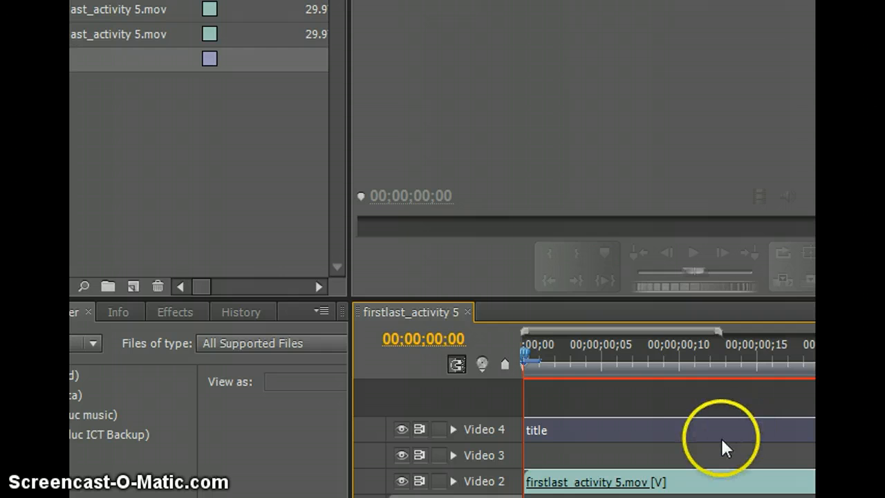
double_click(697, 425)
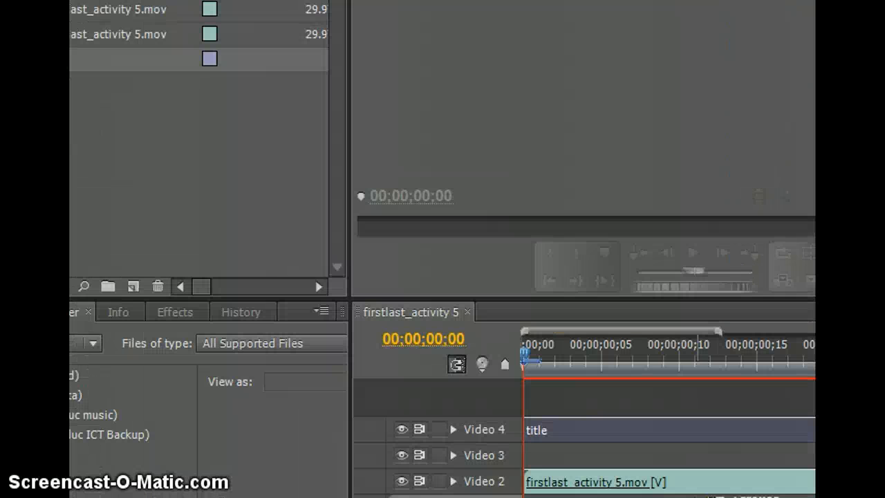
key(minus)
key(minus)
key(minus)
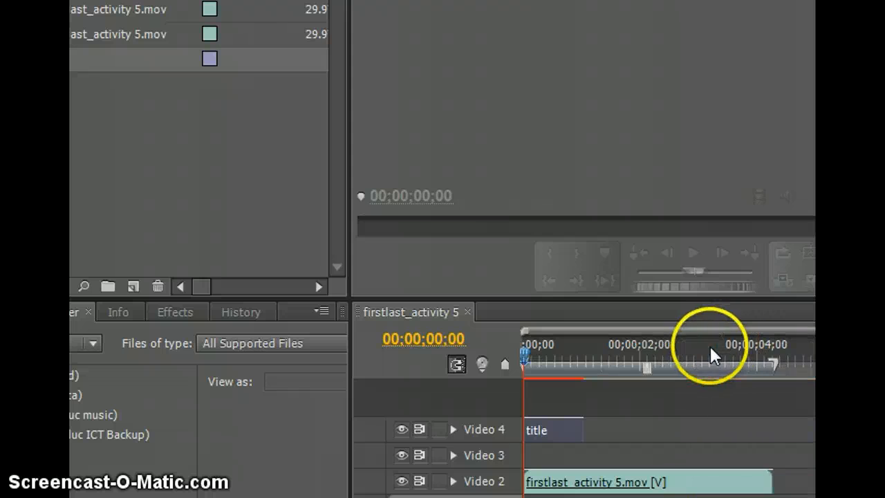
click(710, 348)
key(minus)
drag(605, 351, 523, 354)
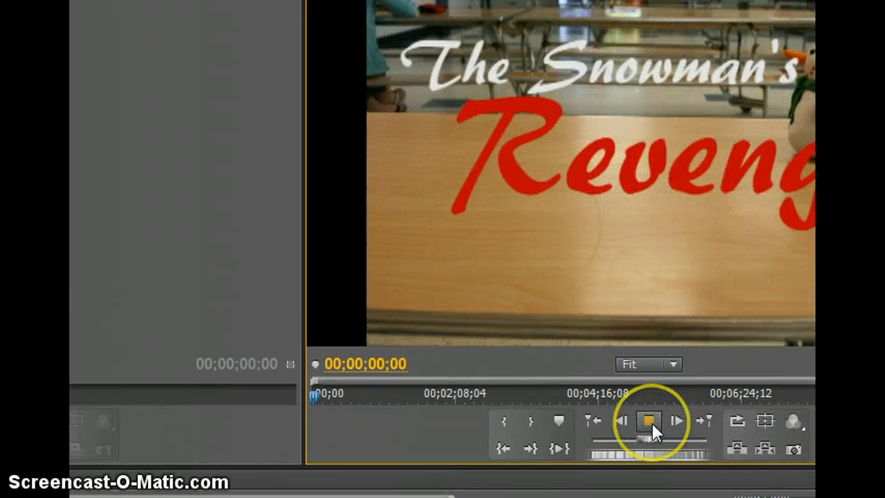
click(652, 423)
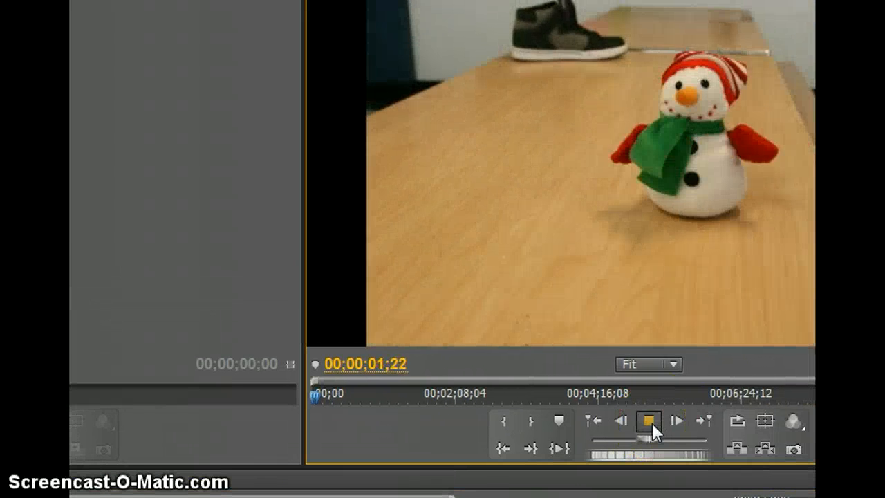
click(652, 422)
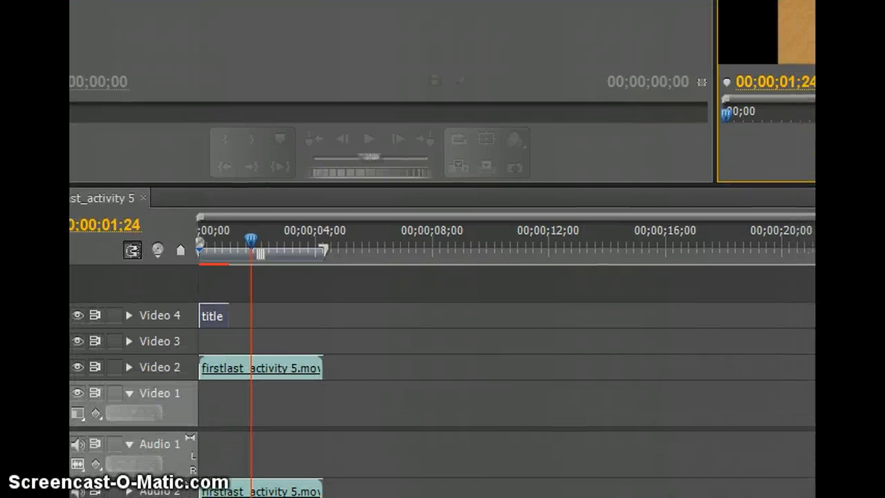
- Create a new 720 × 480 title named "information" and move its editor window higher on the screen
key(equal)
key(equal)
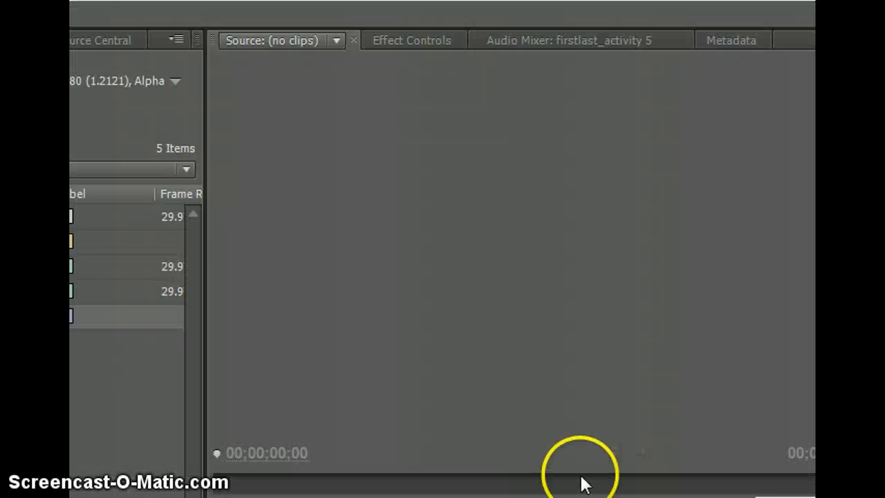
key(alt+t)
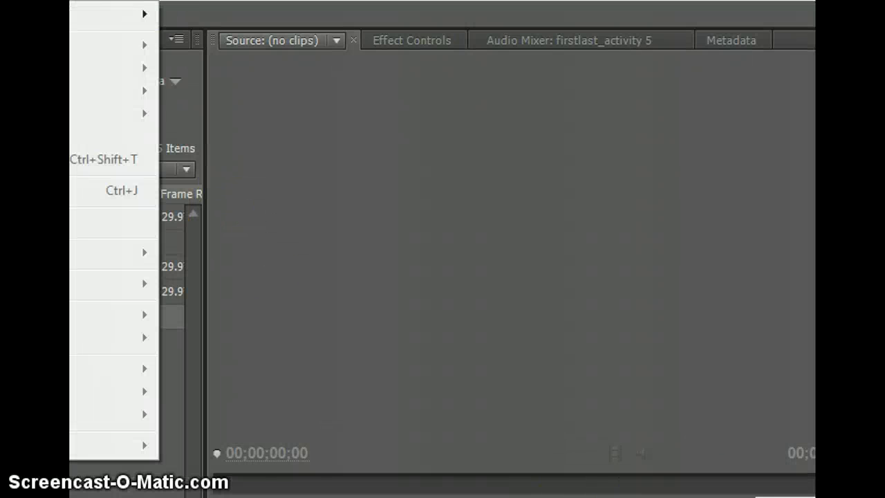
mouse_move(123, 21)
click(214, 21)
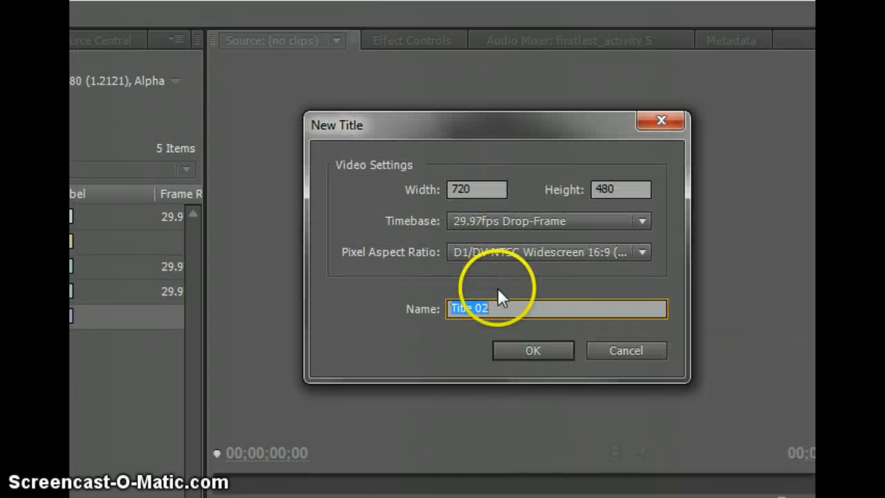
text(information)
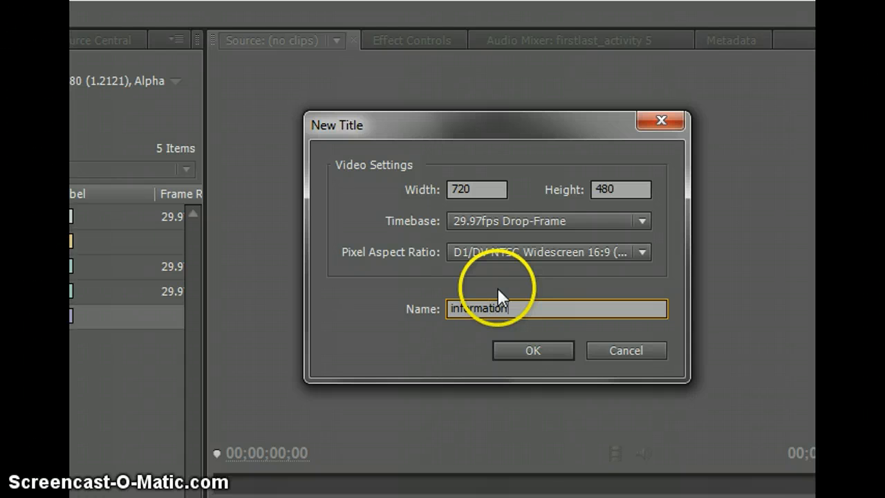
key(Return)
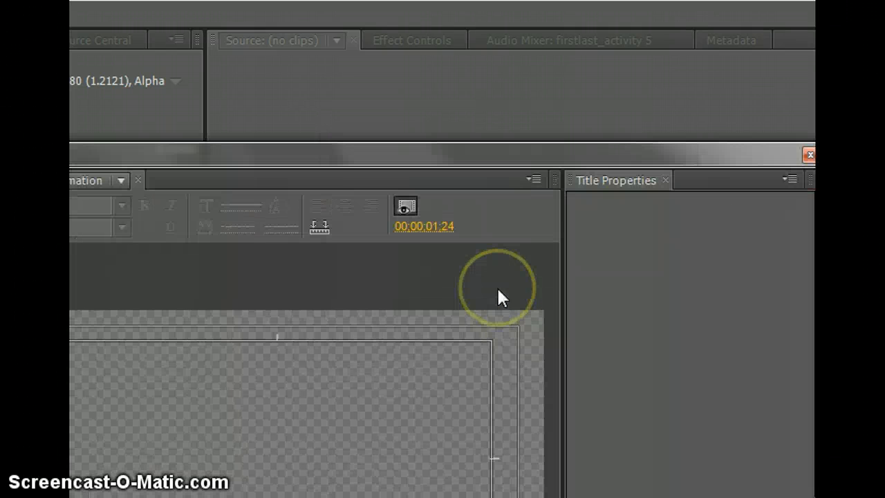
drag(545, 149, 572, 67)
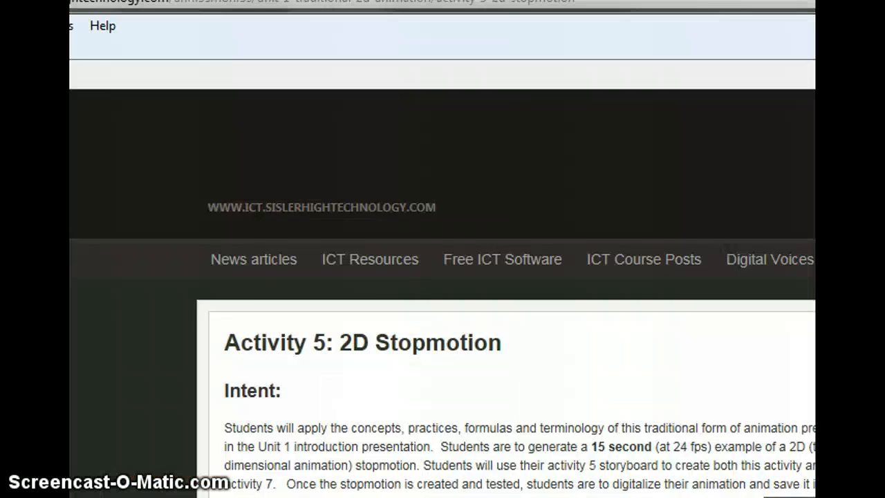
- In the browser's "Activity 5: 2D Stopmotion" page, find and copy the required title contents, from students' names through 2012
scroll(512, 277, down, 15)
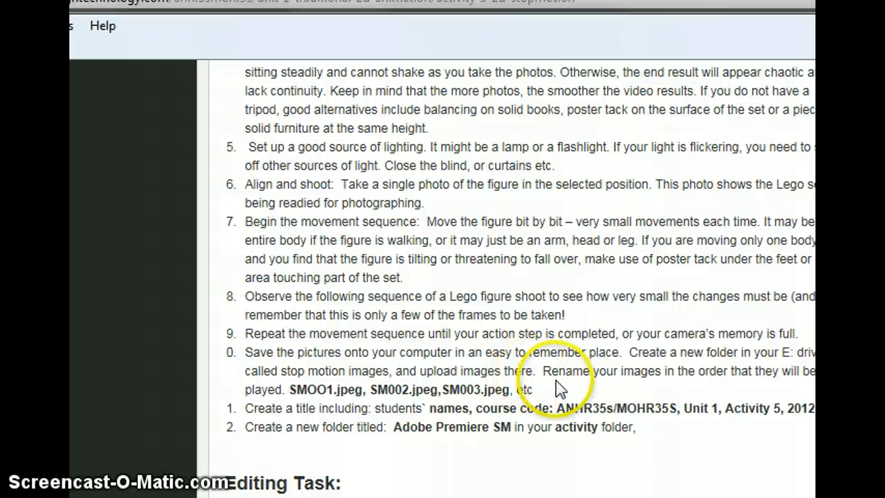
scroll(556, 382, down, 7)
scroll(560, 391, down, 8)
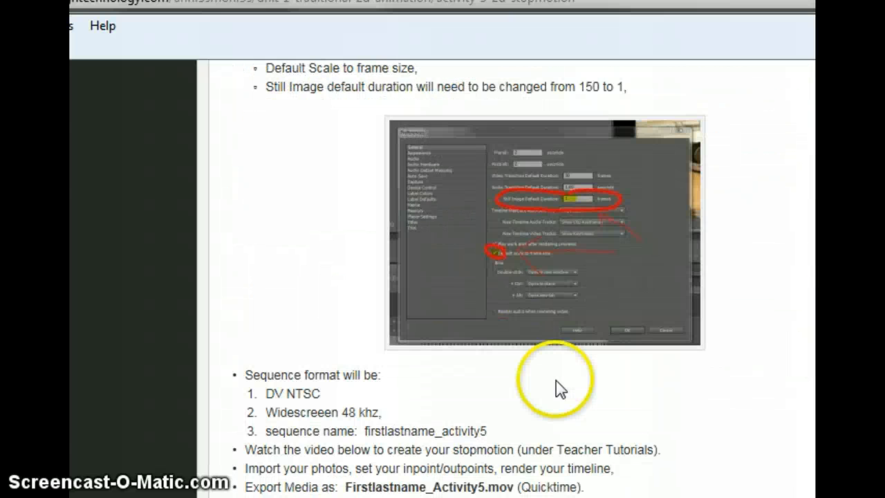
scroll(563, 379, up, 13)
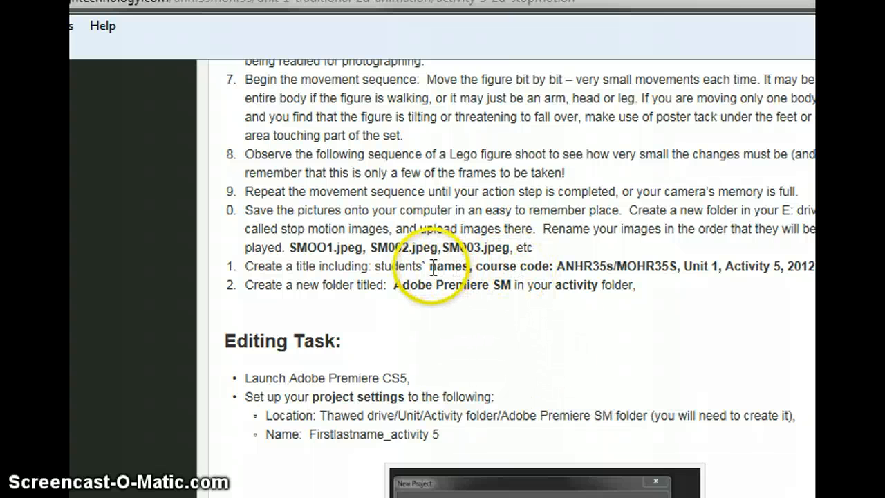
drag(375, 267, 794, 266)
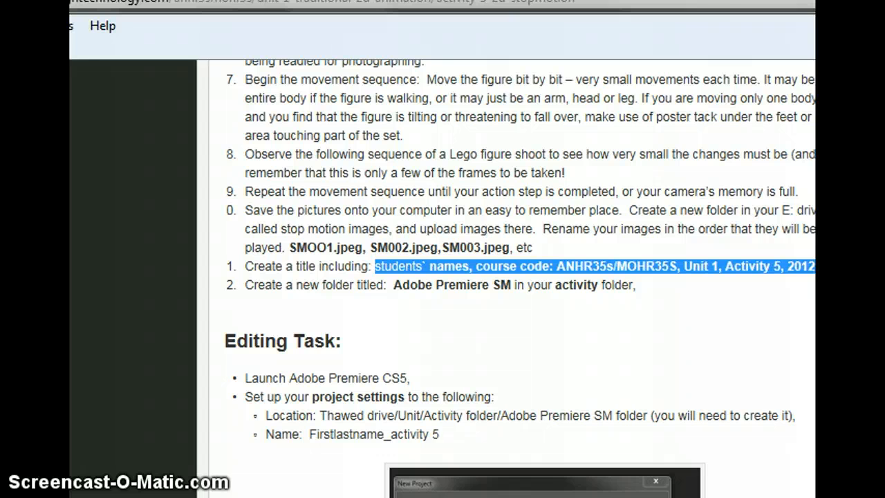
- Return to the Premiere title editor, create a text box about 687 × 369 filling the title-safe area, and insert the copied course details
key(alt+Tab)
click(130, 275)
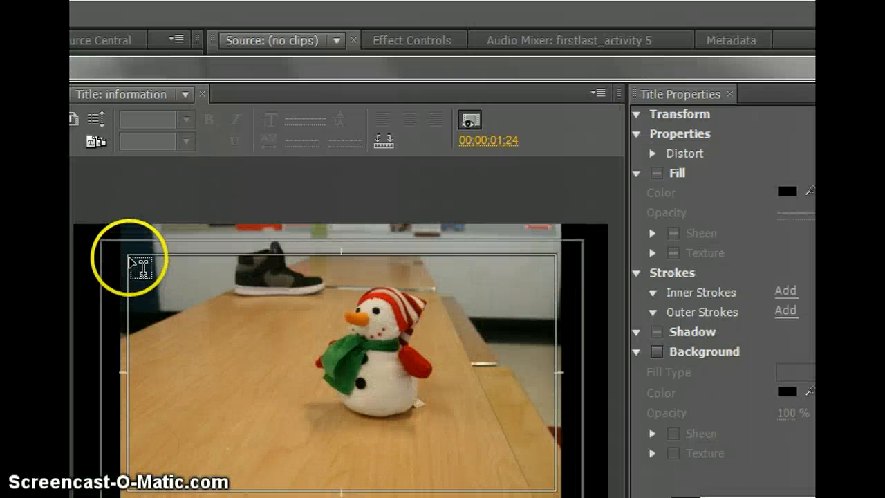
drag(132, 257, 553, 486)
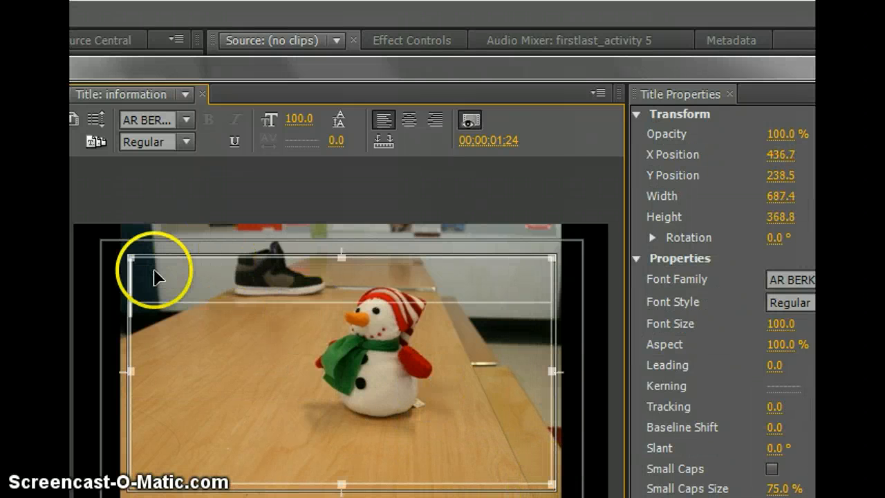
text(students' names, course code: ANHR35s/MOH)
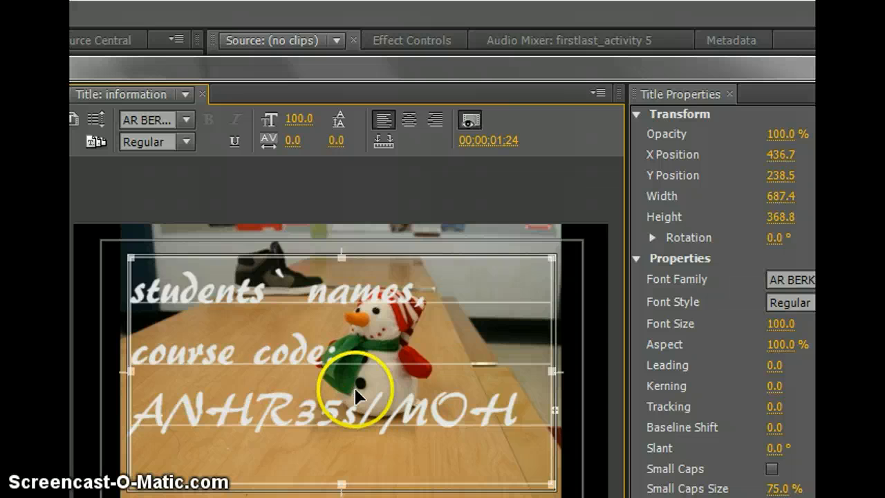
- Set the font size of all the information text to 50
key(ctrl+a)
click(303, 122)
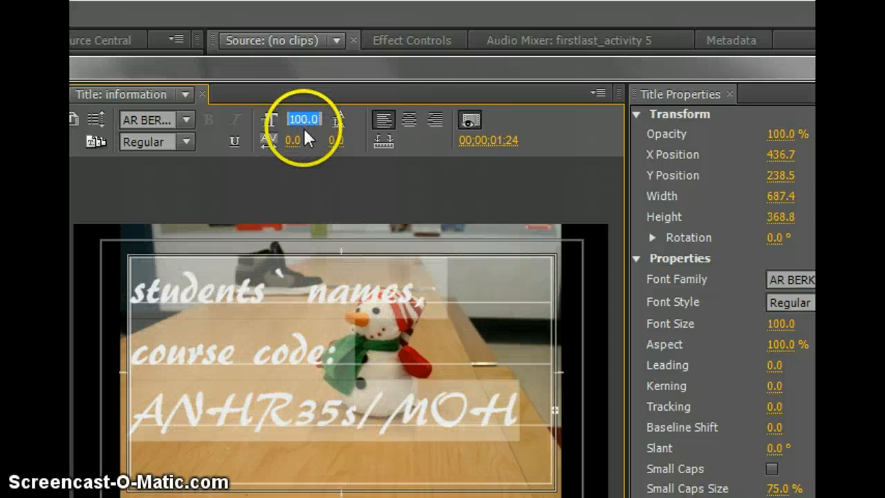
text(50)
key(Return)
click(332, 328)
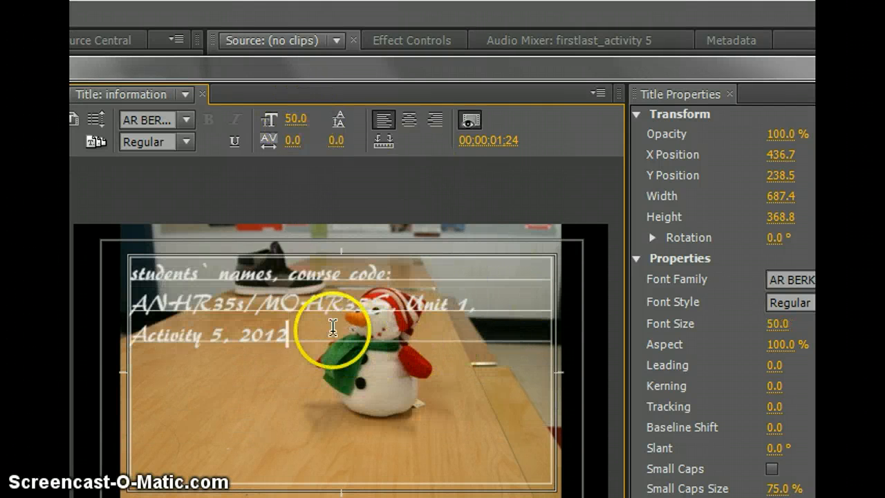
- Break the information text into separate lines so the course code, "Unit 1", "Activity 5" and "2012" each start a new line
click(289, 276)
key(Return)
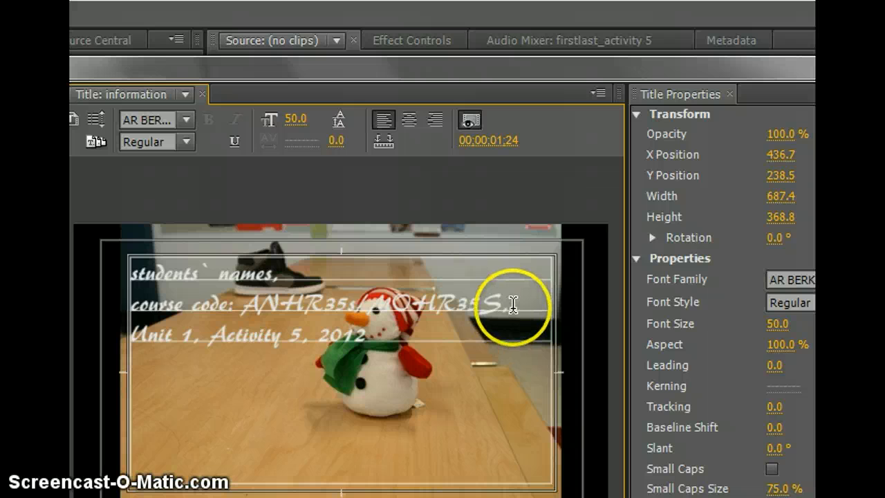
click(209, 337)
key(Return)
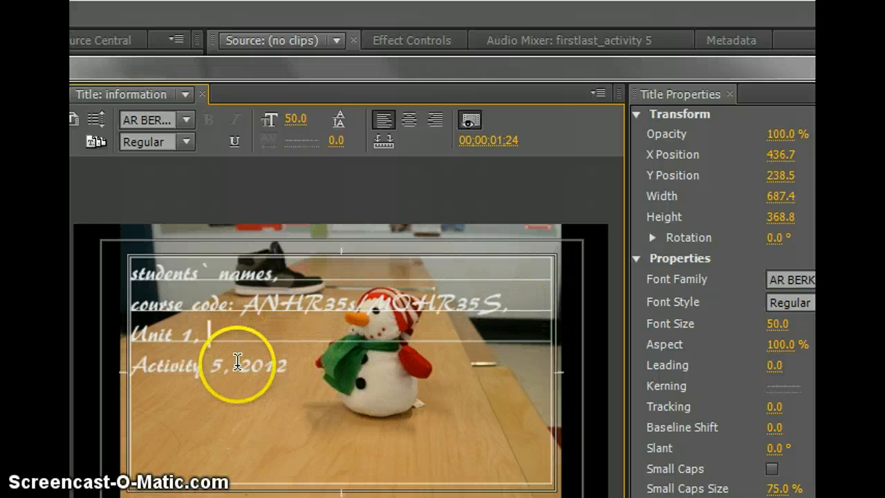
click(237, 361)
key(Return)
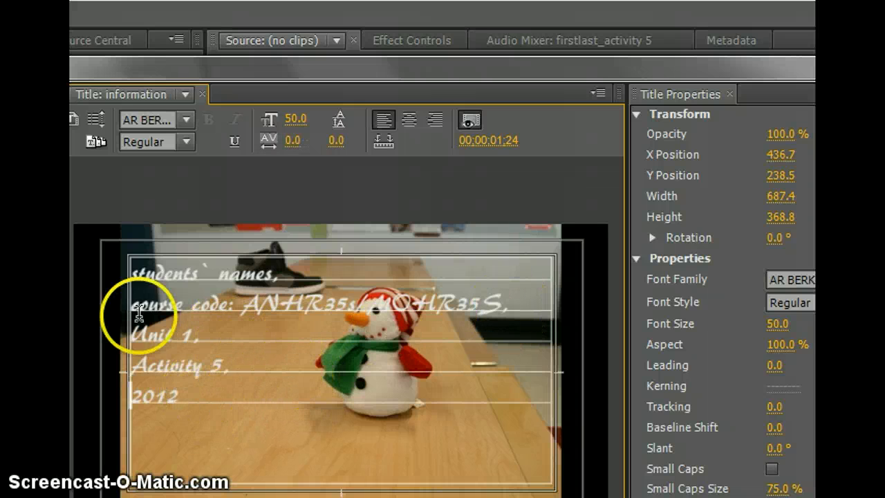
- Centre the information text and apply the Orator Std Medium style with a shadow to all of it, including the first letter
key(ctrl+a)
click(408, 121)
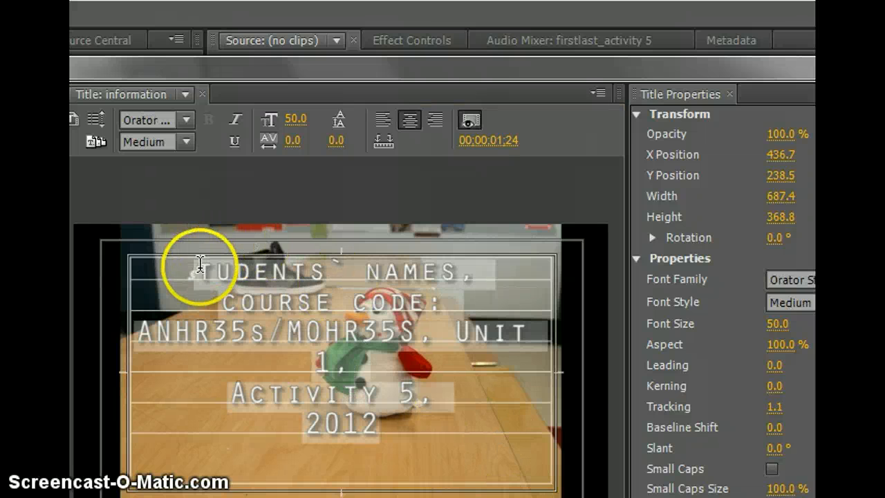
drag(200, 268, 183, 271)
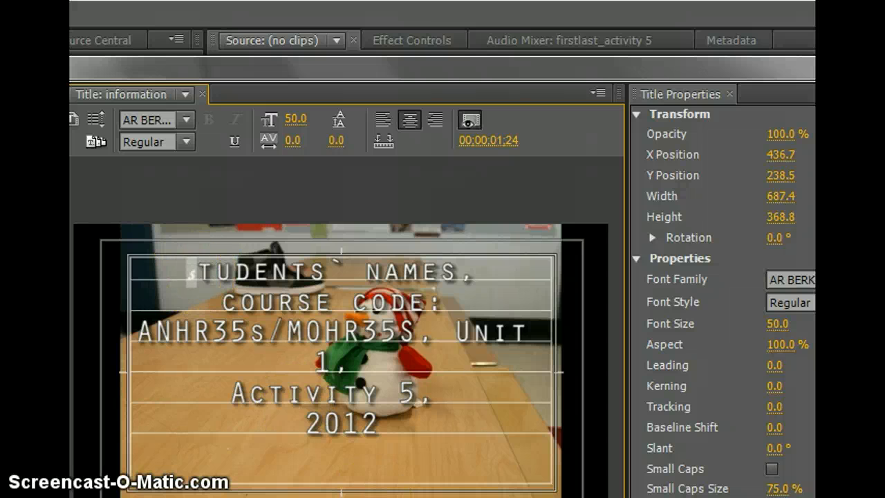
click(476, 414)
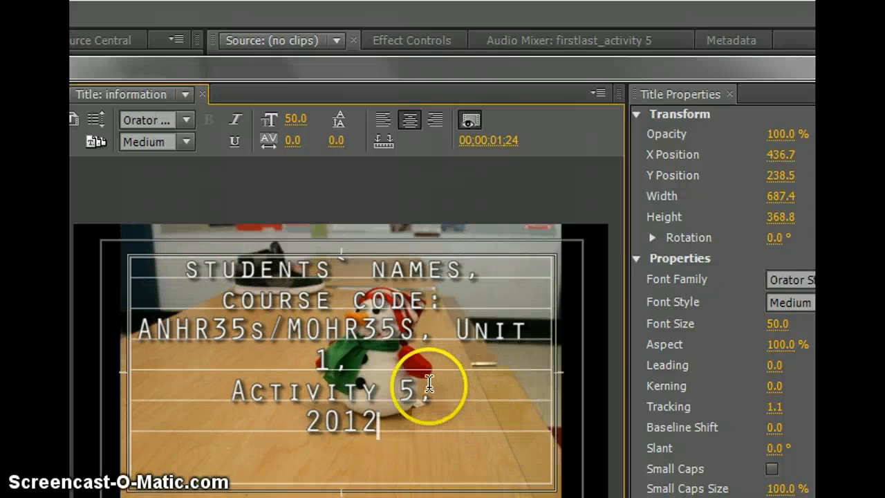
- Put "Unit 1," on its own line below the course code and close the title editor
click(456, 336)
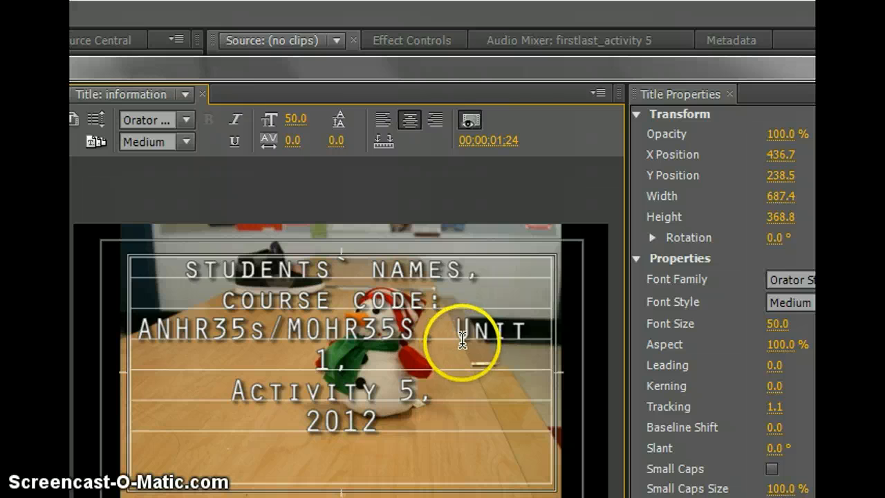
key(Return)
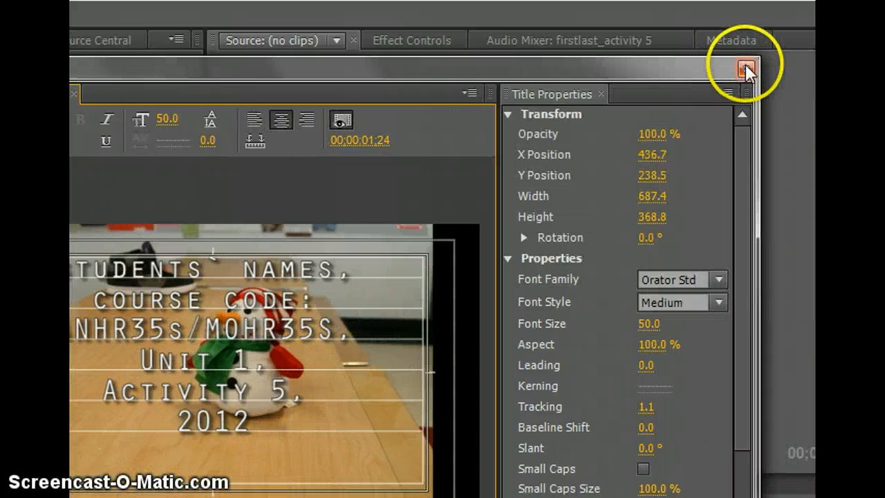
click(745, 69)
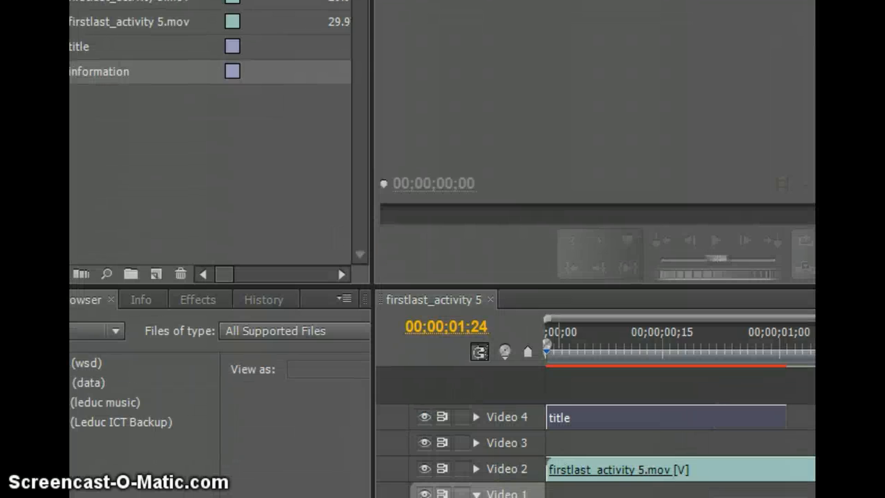
- Place the information title directly after the title clip on Video 4 and set the playhead to 00;00;01;01
click(84, 89)
drag(86, 91, 797, 424)
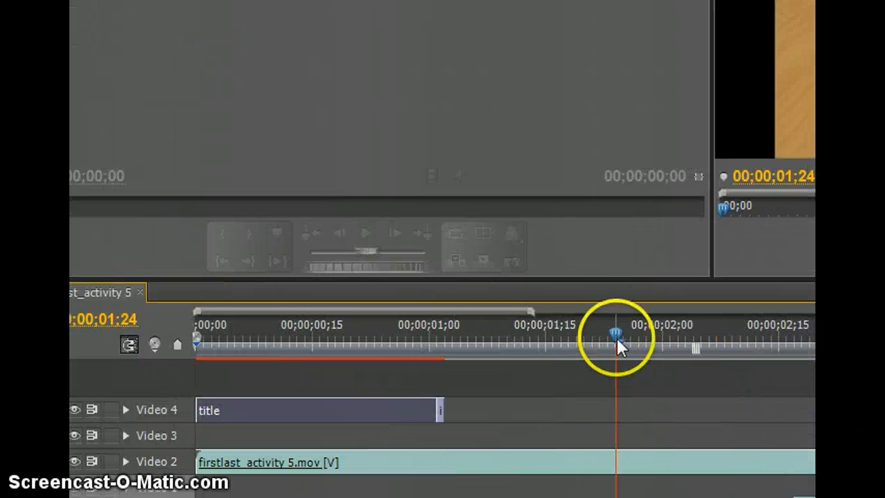
drag(617, 337, 437, 340)
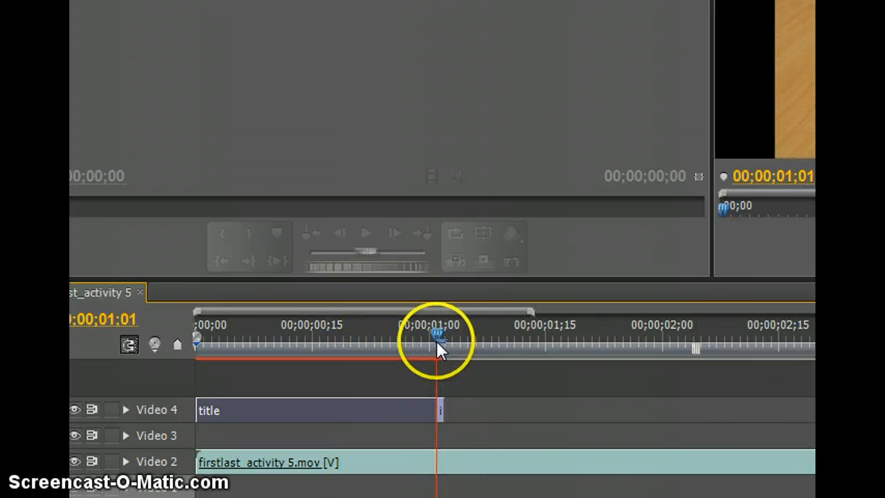
- Extend the end of the information clip to just before 00;00;02;00 and shift the clip down to Video 3, slightly overlapping the title clip
click(443, 411)
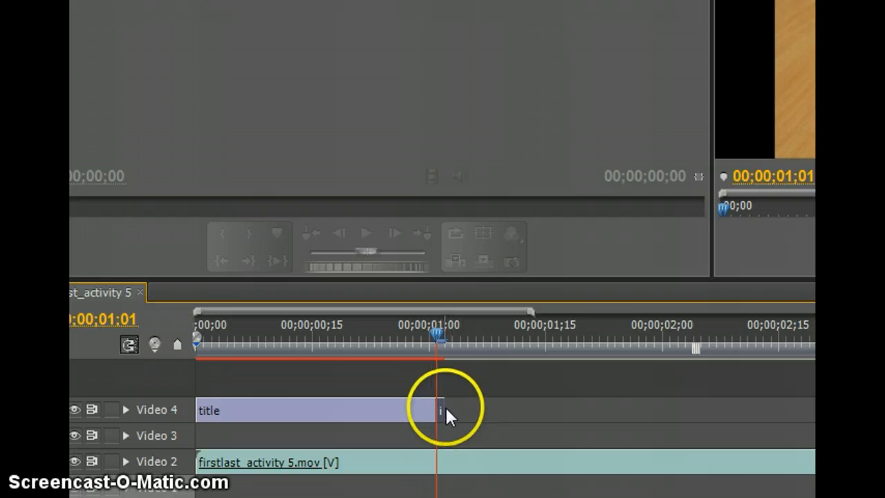
drag(445, 408, 653, 409)
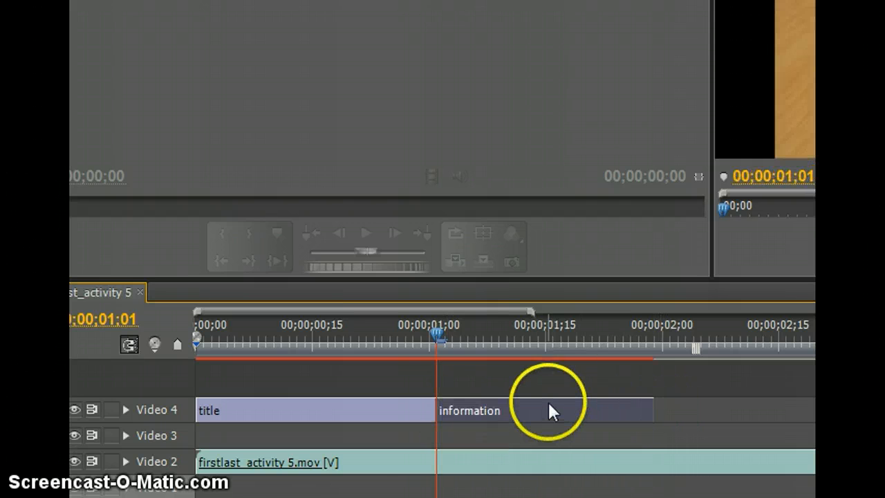
drag(547, 412, 524, 437)
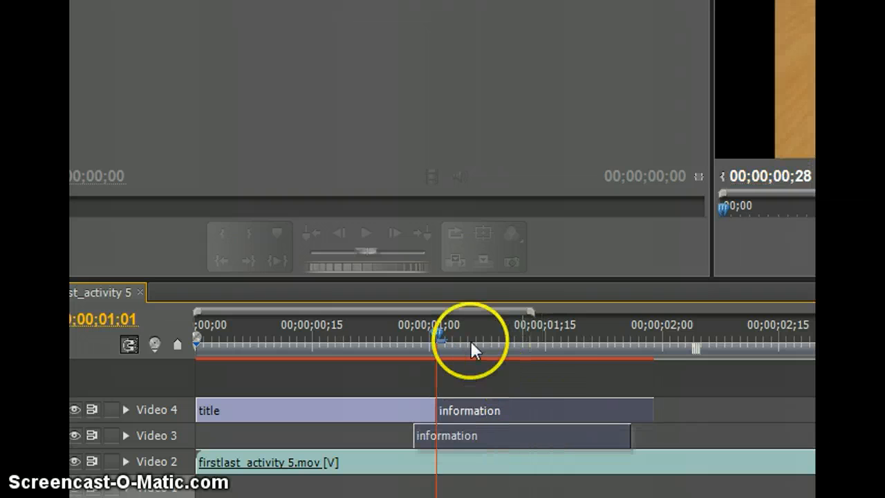
- Move the firstlast_activity 5.mov clip with its audio to start at about 00;00;01;22, slightly overlapping the end of the information clip
drag(430, 325, 636, 325)
click(565, 462)
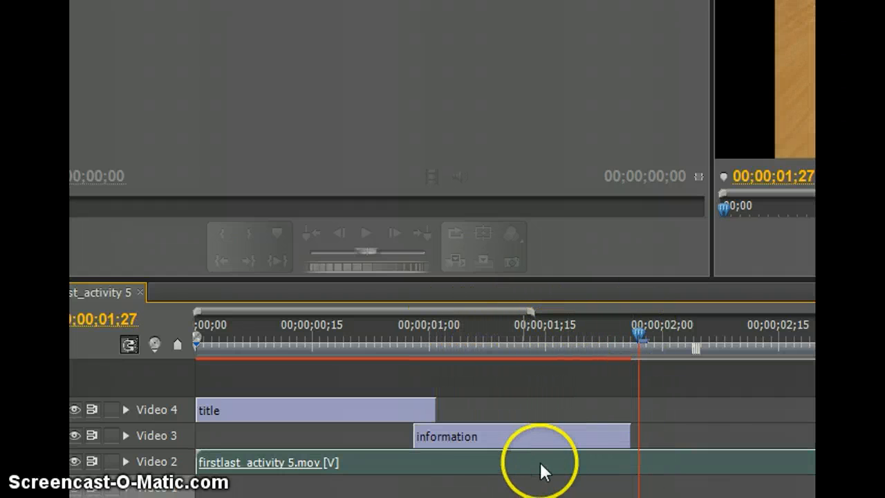
drag(540, 462, 884, 470)
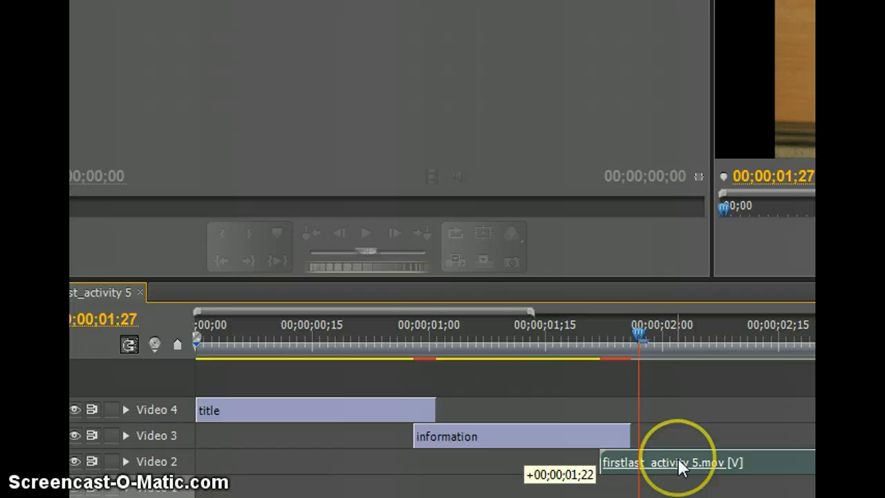
- Play the sequence from the beginning to check the timing of the titles and the movie
drag(637, 333, 209, 326)
click(207, 325)
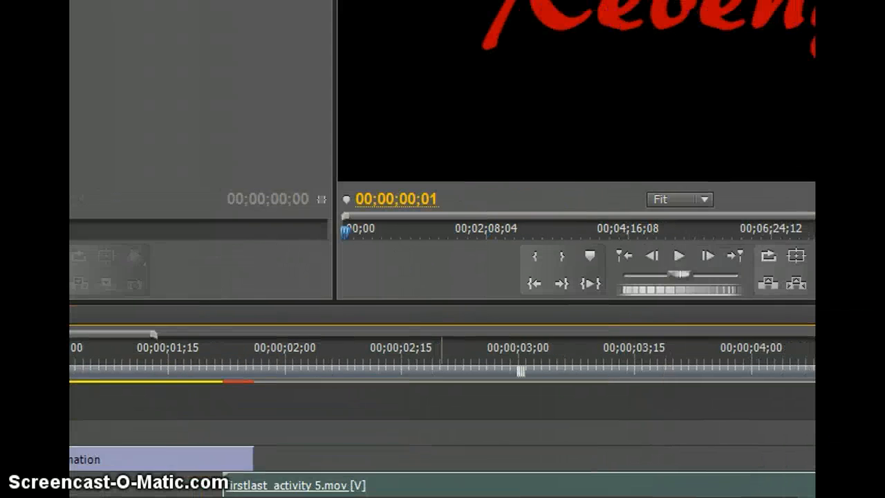
click(669, 326)
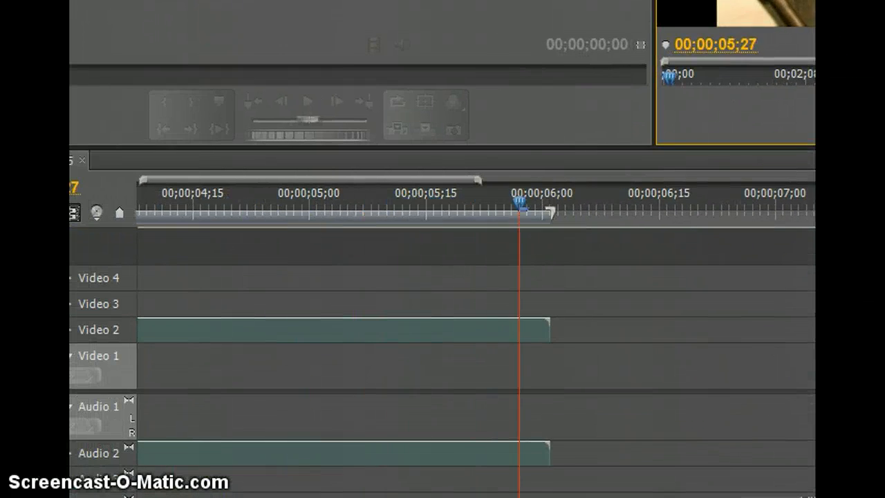
- Set the playhead to 00;00;00;28, where the information clip begins, and apply a Cross Dissolve to the end of the title clip
click(327, 198)
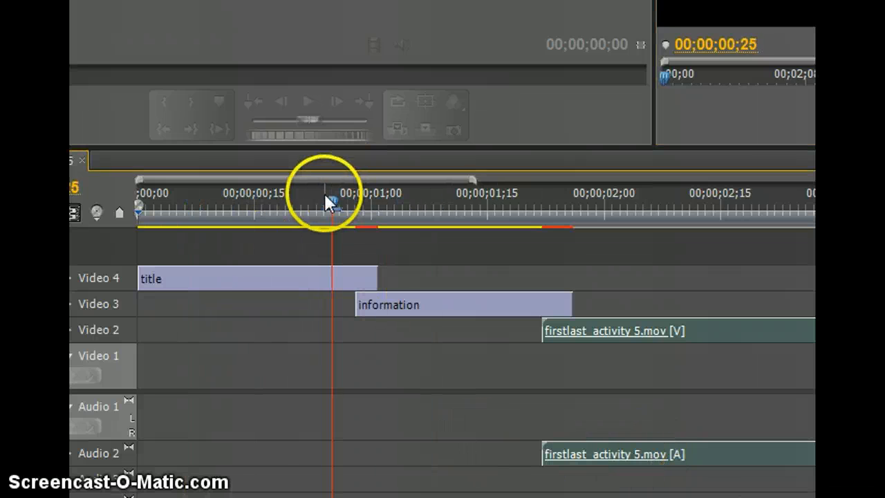
drag(325, 196, 357, 198)
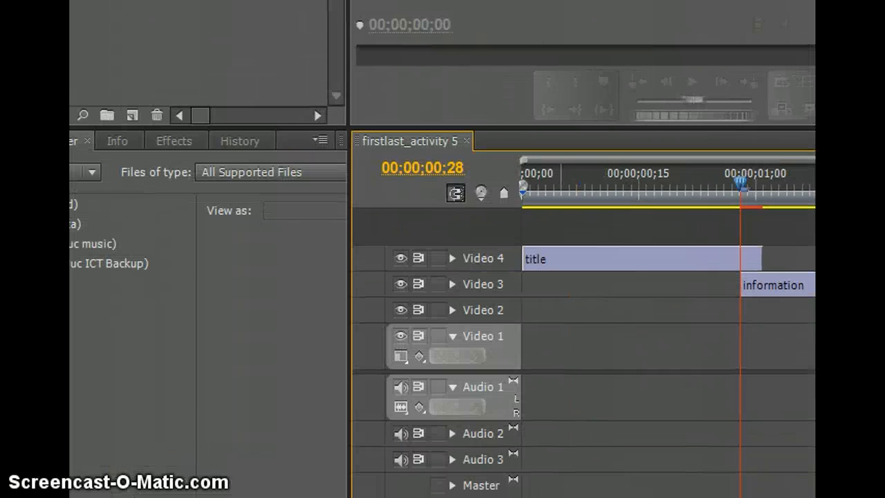
click(179, 140)
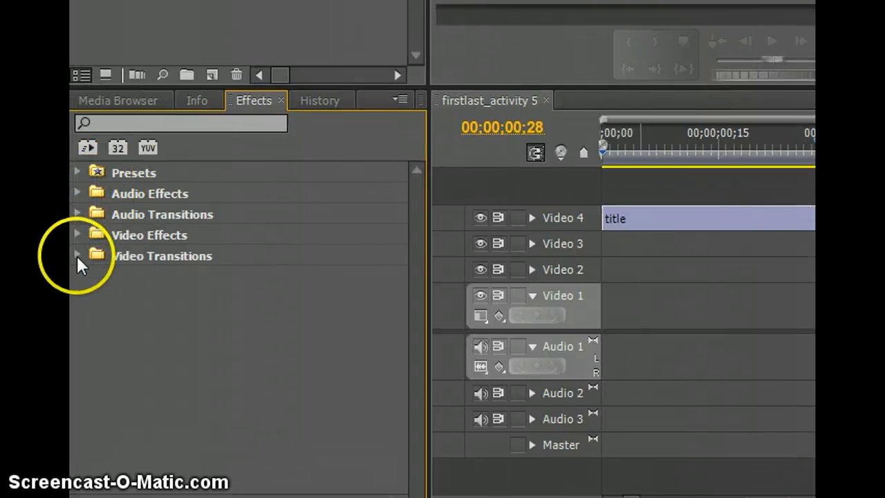
click(77, 256)
click(89, 296)
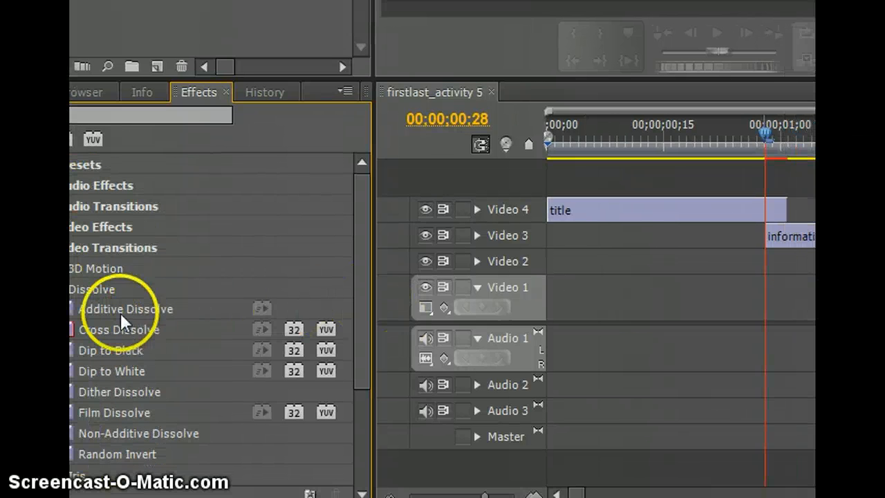
click(134, 340)
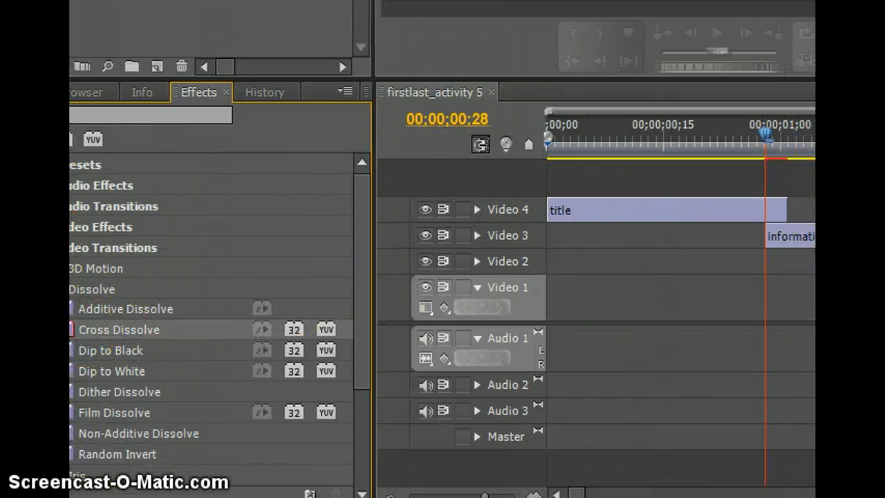
drag(119, 329, 779, 210)
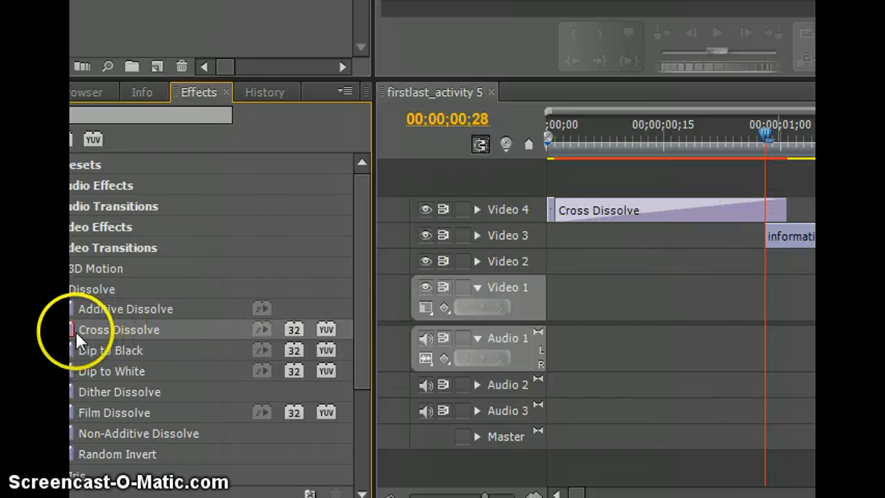
- Apply an Additive Dissolve to the start of the information clip on Video 3
drag(76, 333, 813, 256)
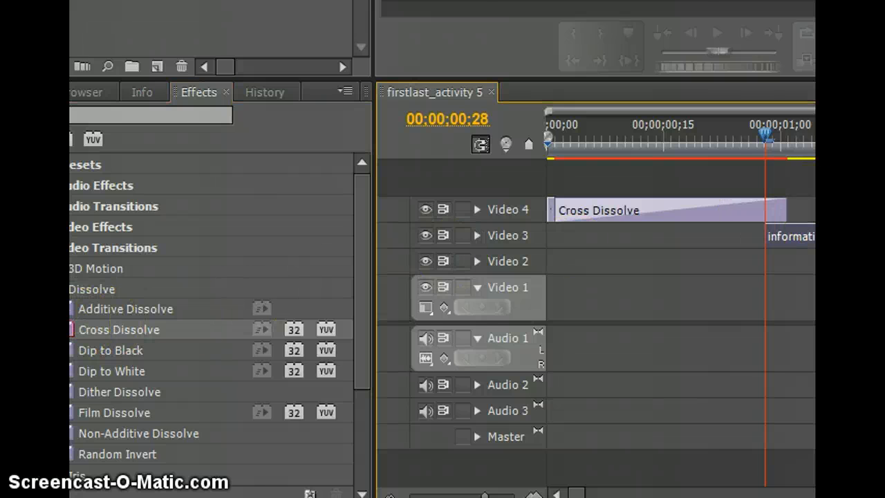
drag(124, 308, 776, 238)
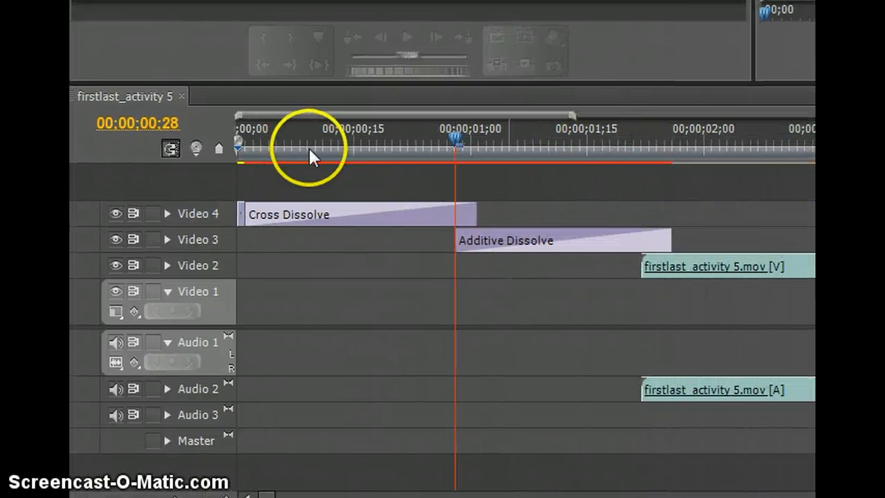
- Preview the sequence with its dissolves, playing from 00;00;00;04
drag(453, 139, 258, 138)
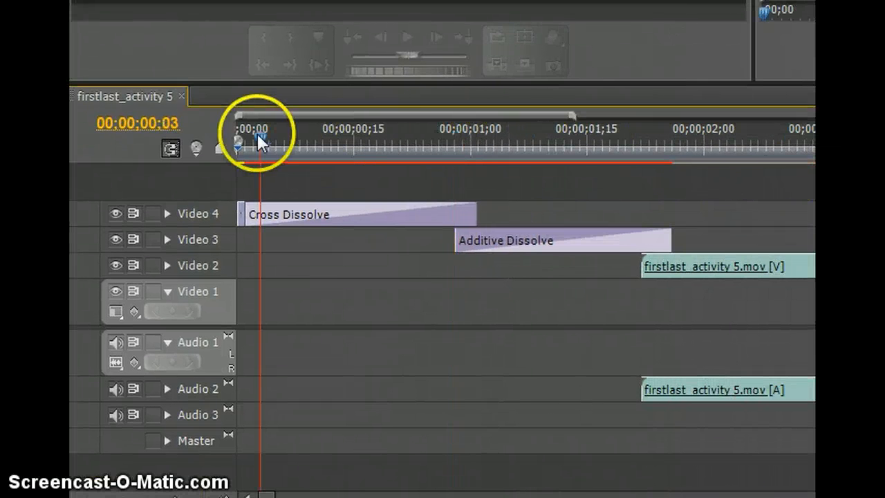
key(Right)
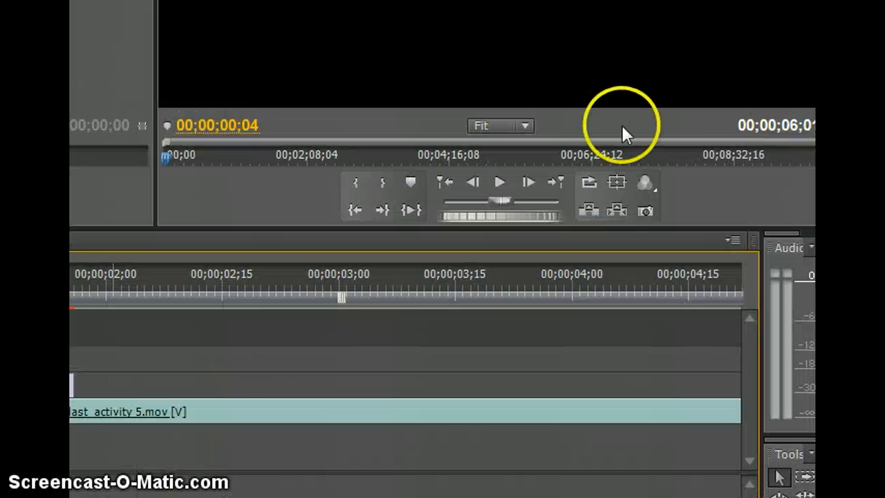
click(501, 182)
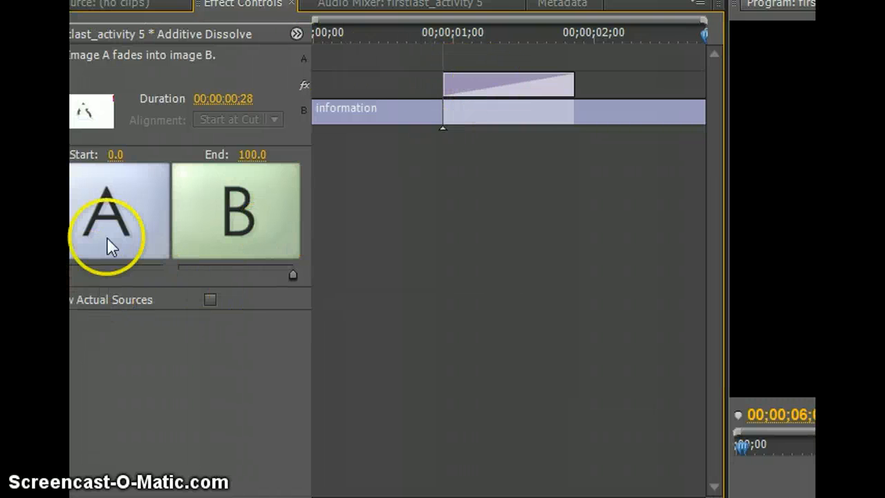
- Set the start value of the information clip's Additive Dissolve to 53.2 and close the effect settings
drag(69, 274, 126, 273)
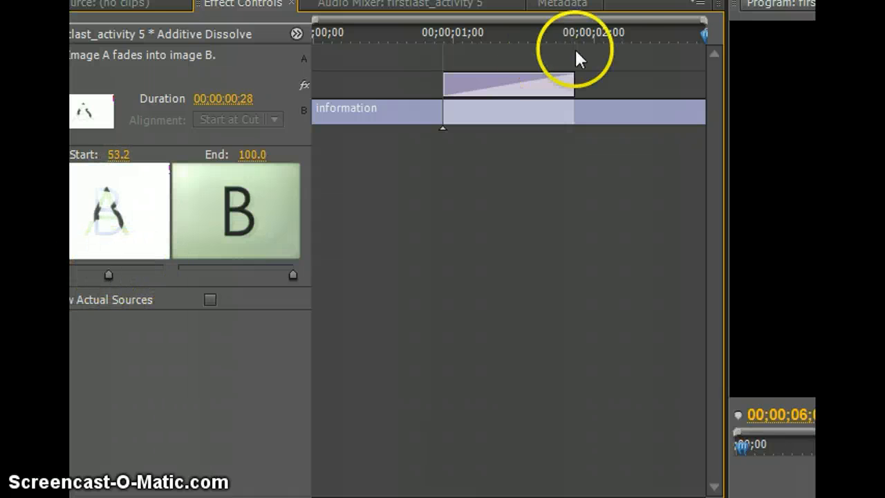
click(293, 8)
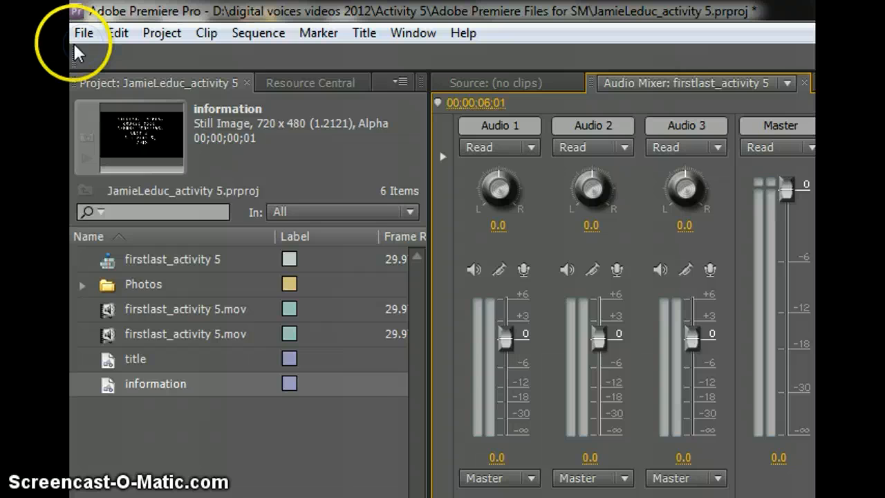
- Open the media export settings for the sequence and bring up the save dialog for the QuickTime output
click(82, 33)
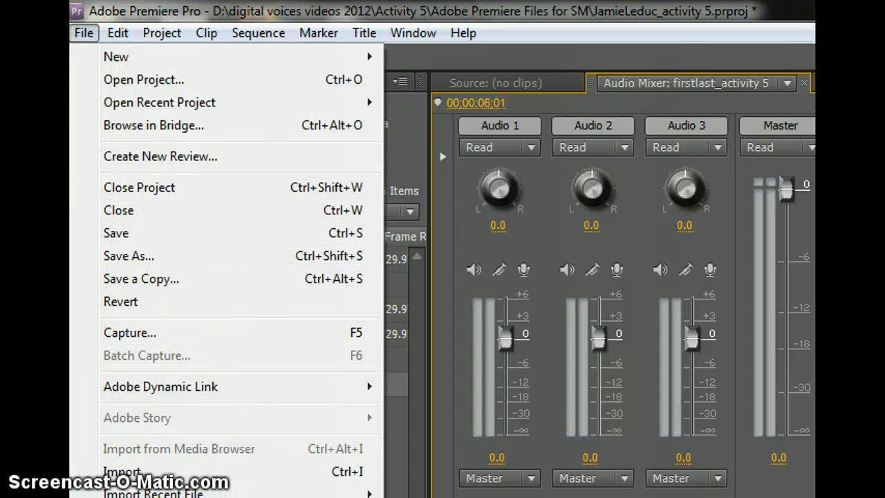
click(563, 497)
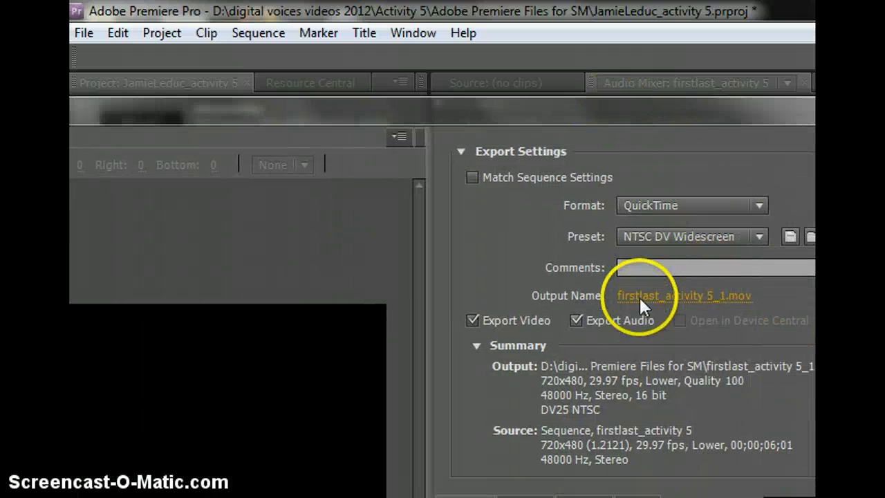
click(664, 297)
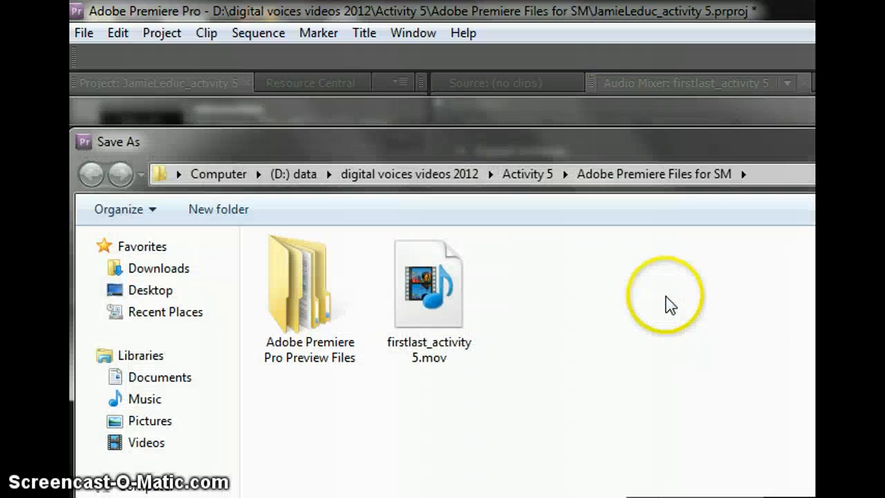
- Try to rename the existing firstlast_activity 5.mov file to "firstlast_final activity 5.mov" within the save dialog
click(436, 354)
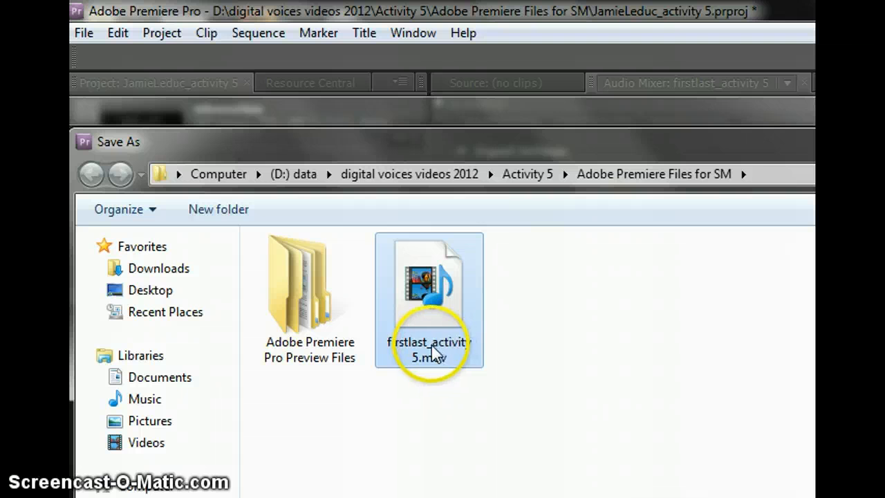
click(433, 354)
click(430, 344)
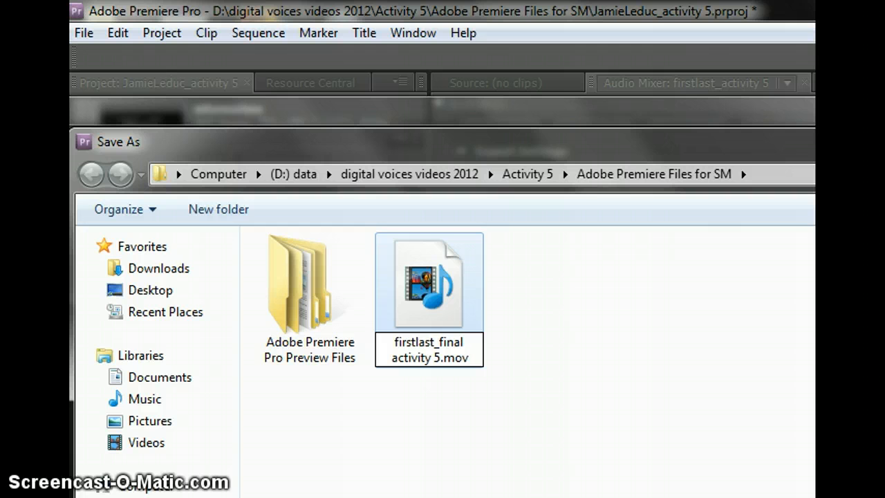
key(Return)
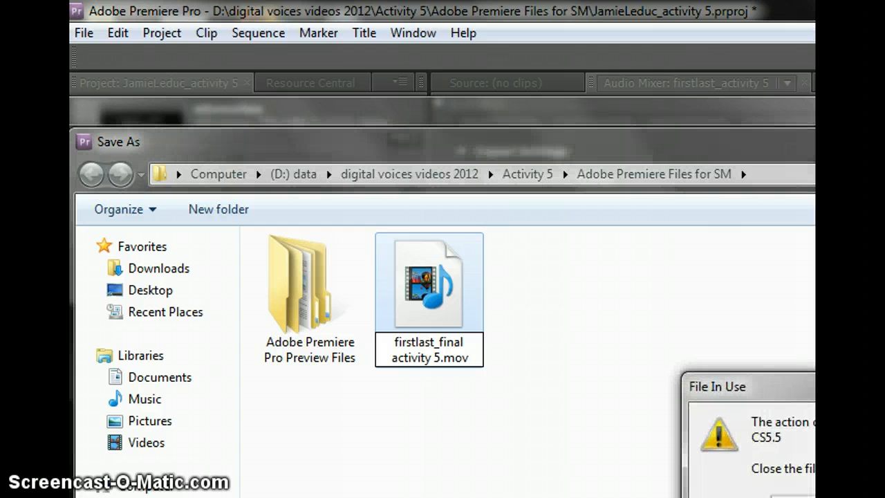
key(Escape)
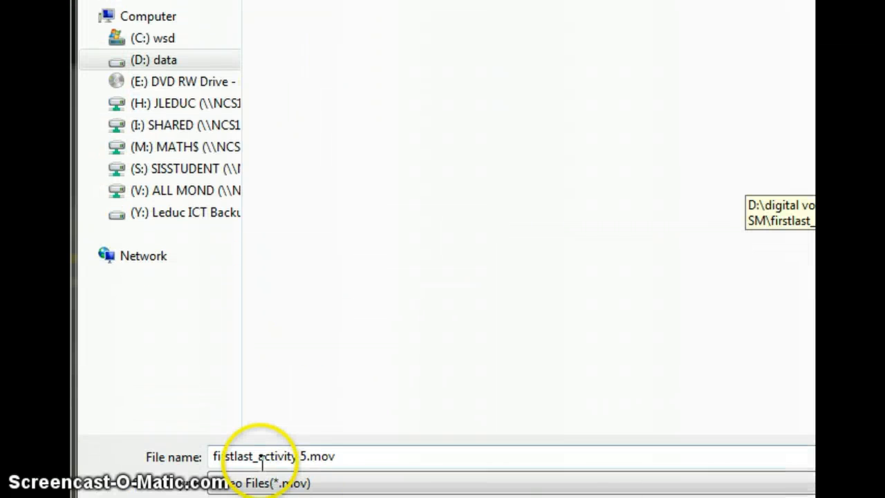
- Name the output "firstlast_final_activity 5.mov" in the Adobe Premiere Files for SM folder and export the movie
click(261, 460)
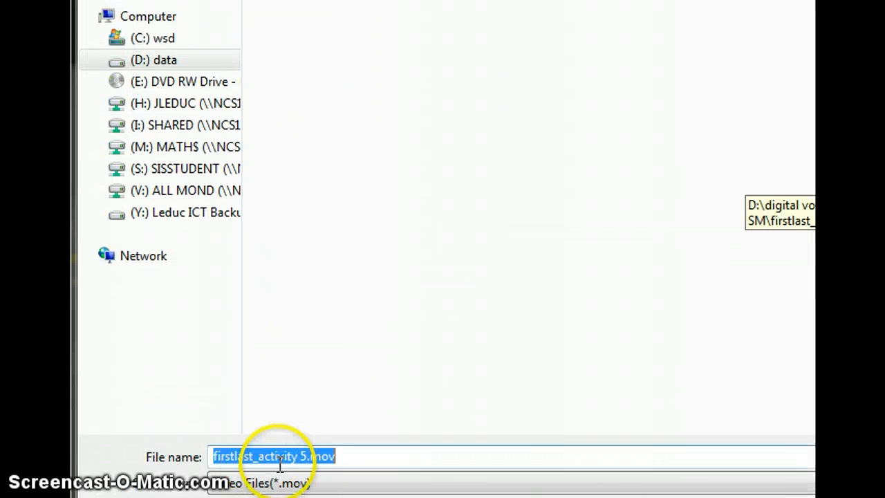
click(257, 456)
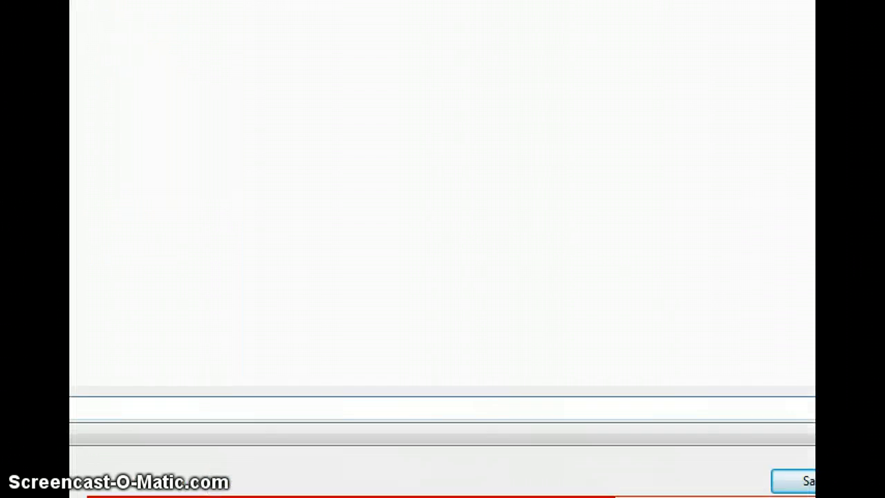
click(789, 484)
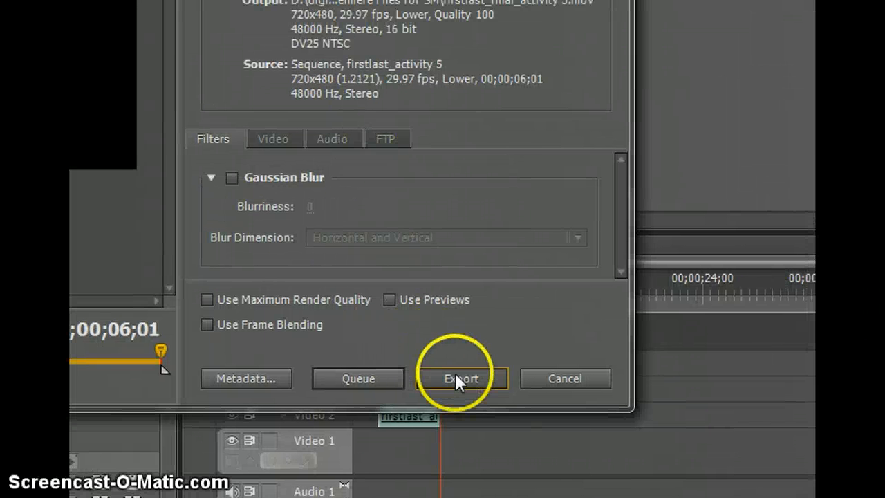
click(455, 373)
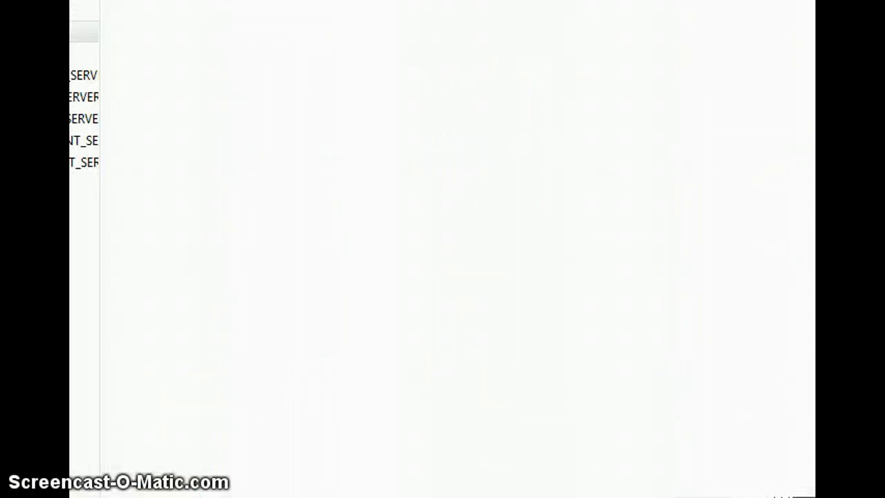
- In Windows Explorer, open the exported firstlast_final_activity 5.mov with QuickTime Player to watch it
double_click(297, 24)
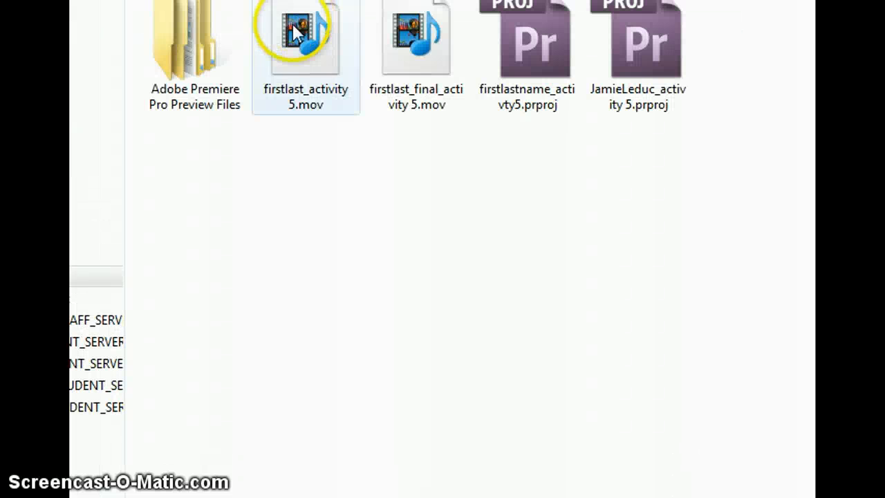
click(432, 64)
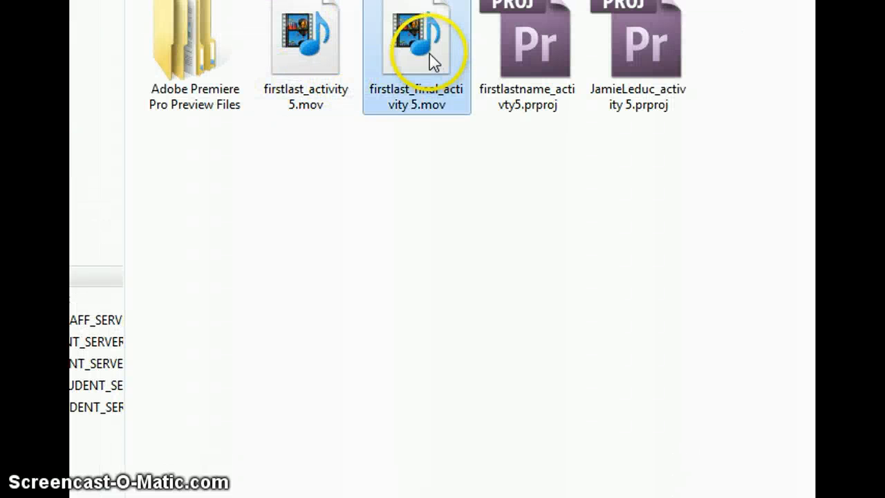
right_click(429, 53)
click(456, 3)
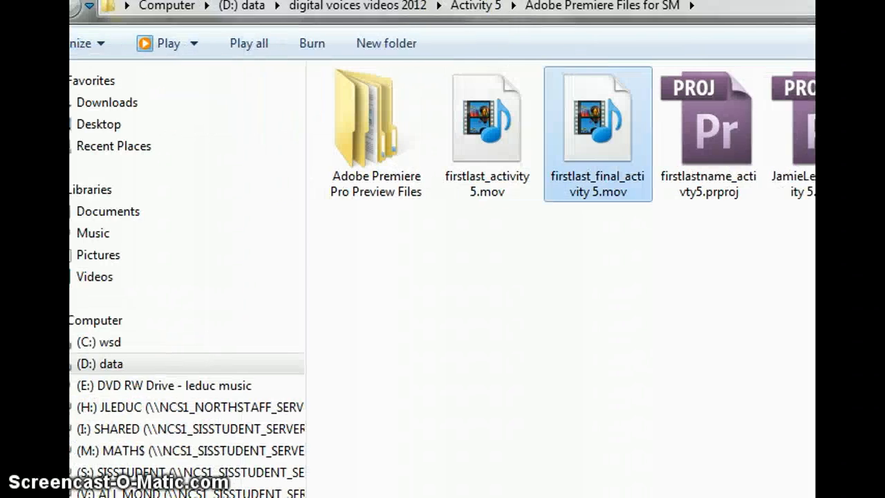
click(200, 43)
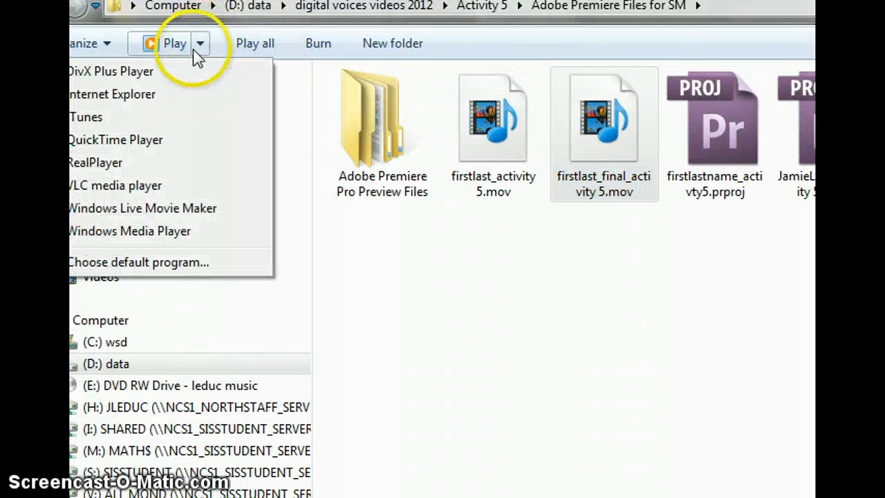
click(132, 142)
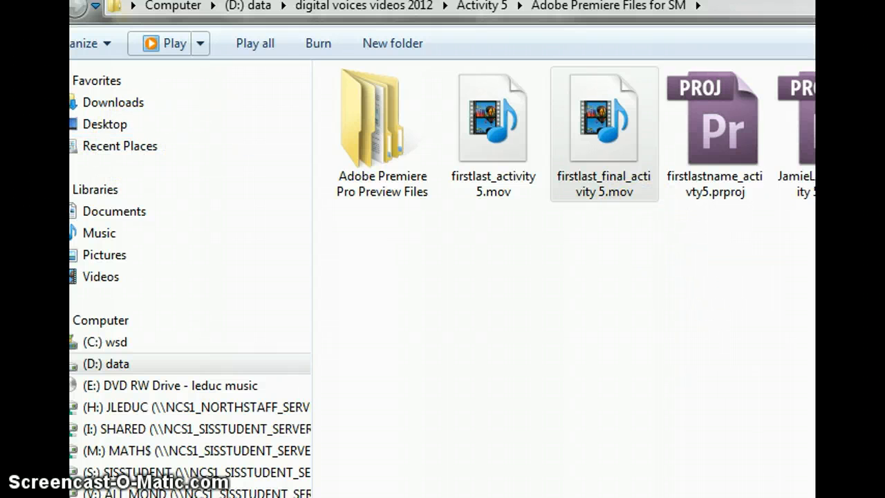